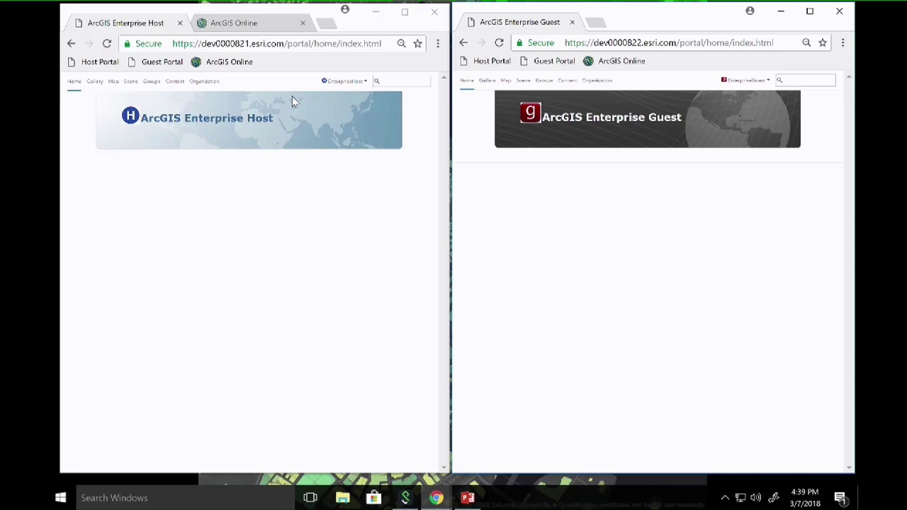
Zoom in the host page and show the Collaborations settings of the host and guest organizations.
key("ctrl+plus")
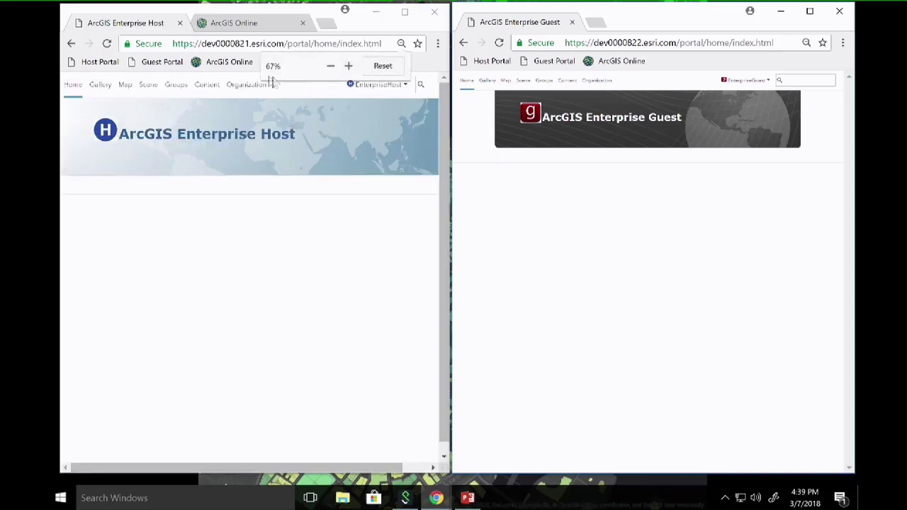
left_click(241, 84)
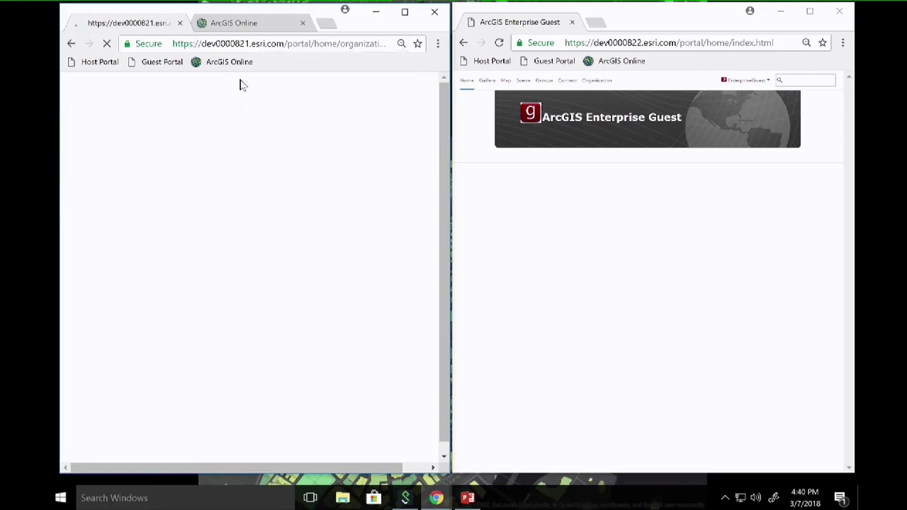
left_click(597, 80)
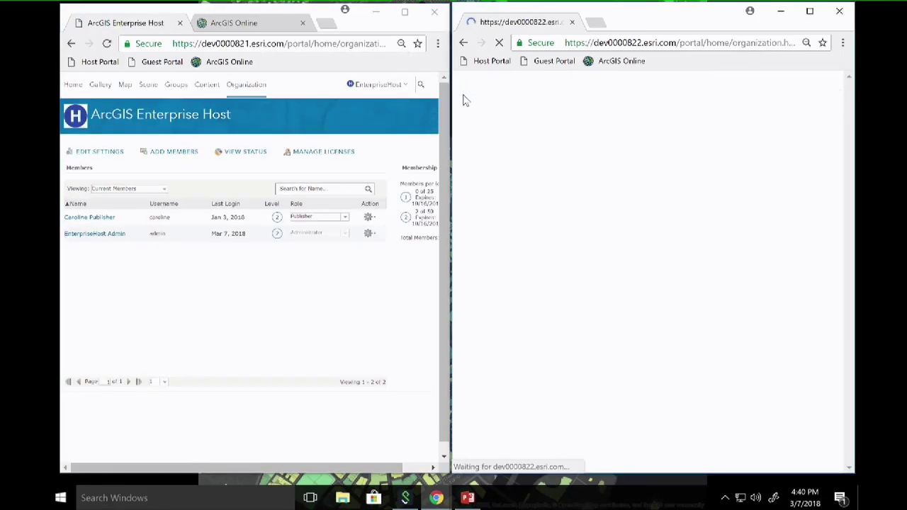
left_click(101, 156)
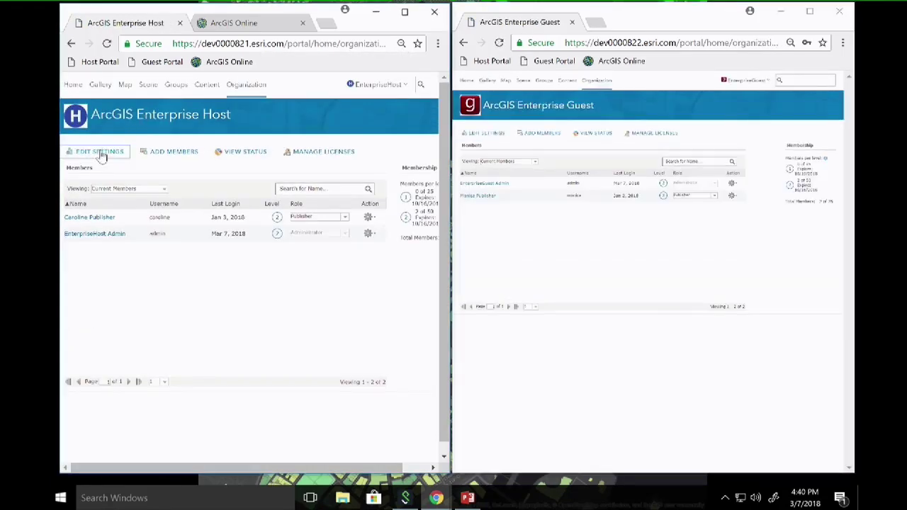
left_click(486, 133)
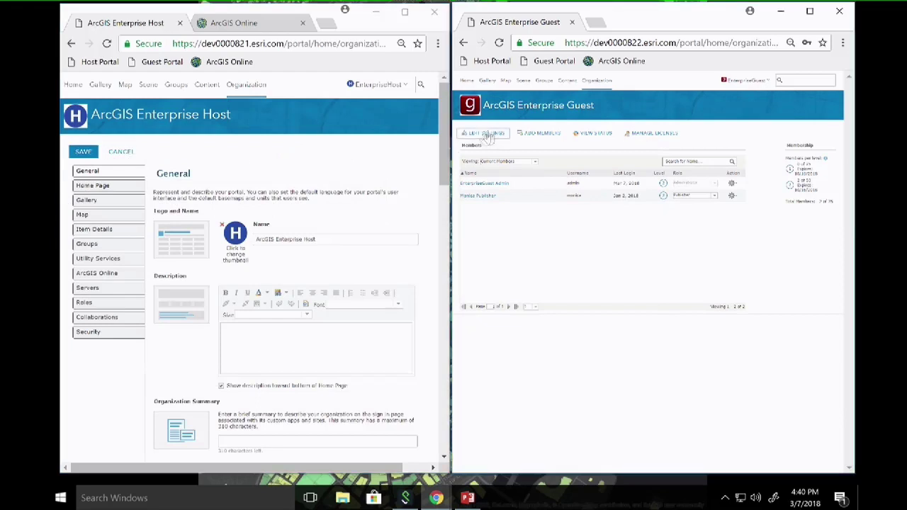
left_click(104, 321)
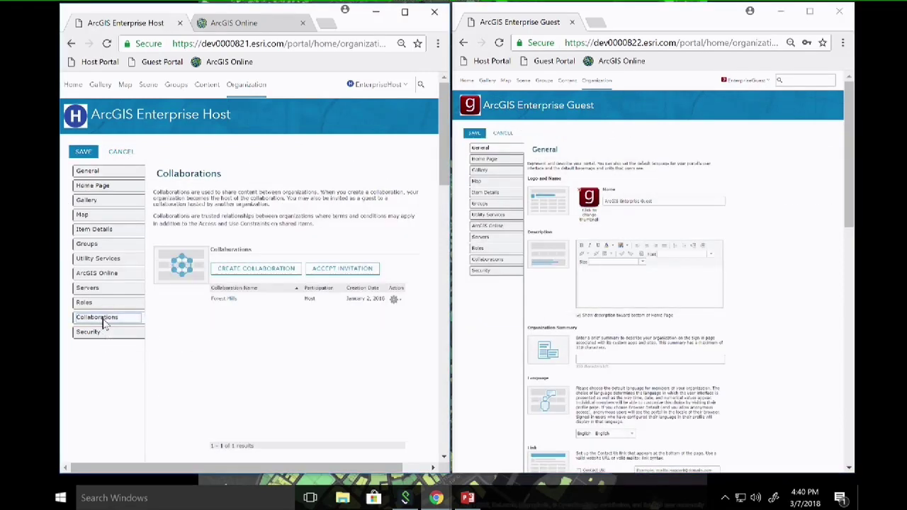
left_click(505, 263)
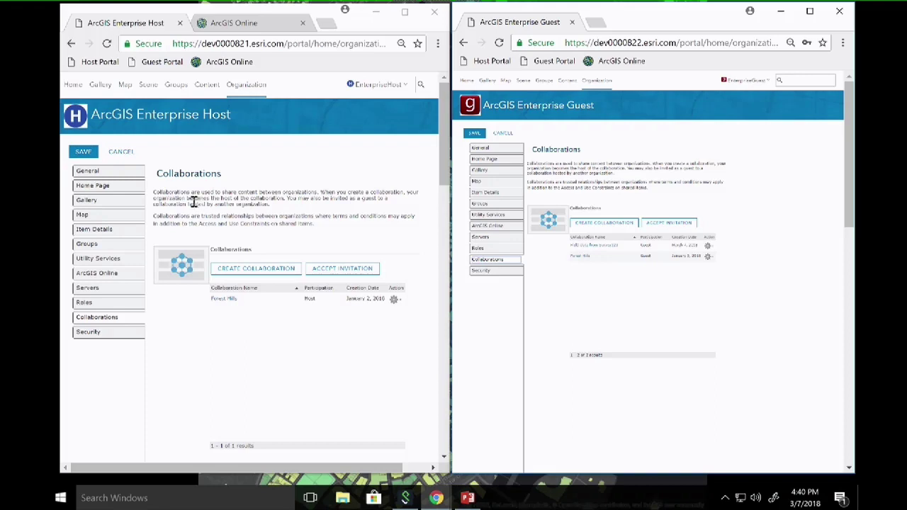
Create a collaboration named 'Bend Park' with the description 'Grant Park redevelopment'.
left_click(269, 268)
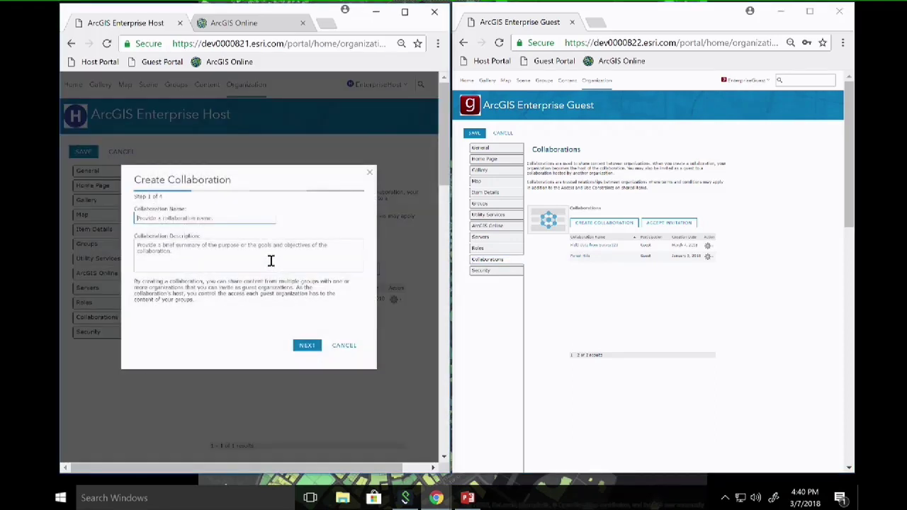
type("Bend Park")
key("Tab")
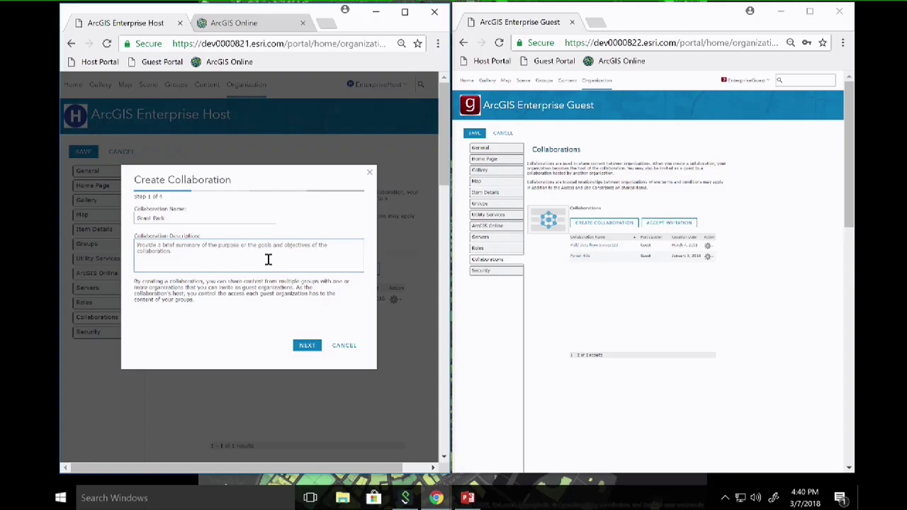
type("Grant P")
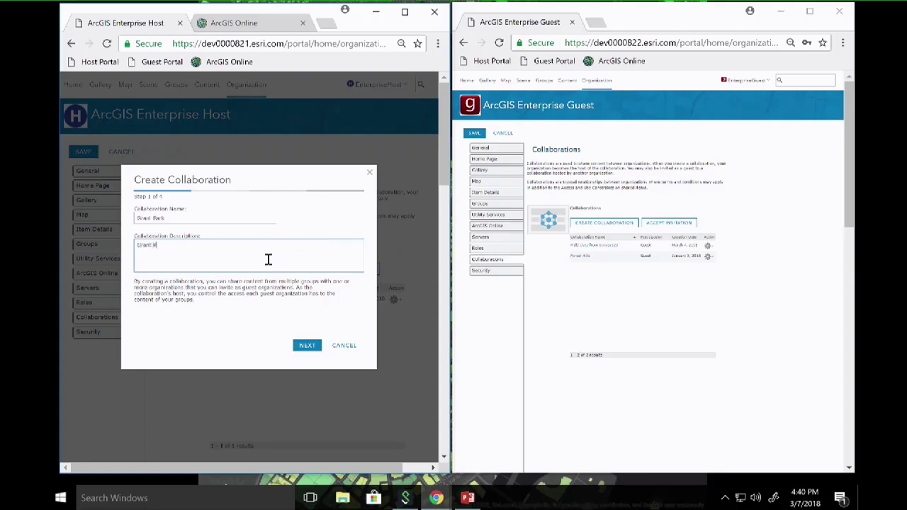
type("ark redevelopment")
left_click(303, 347)
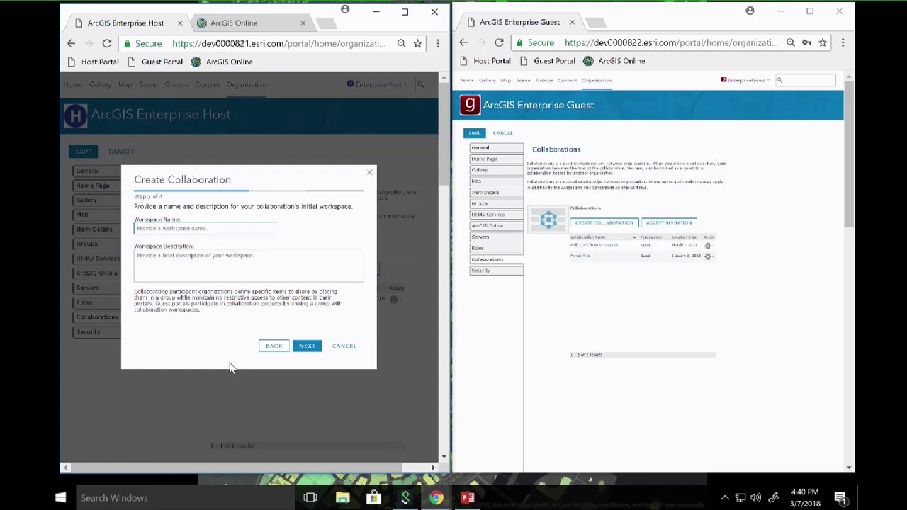
Name the workspace 'Southside Grant Park' and reuse that name as its description.
type("Southside C")
type("rant Park")
key("Tab")
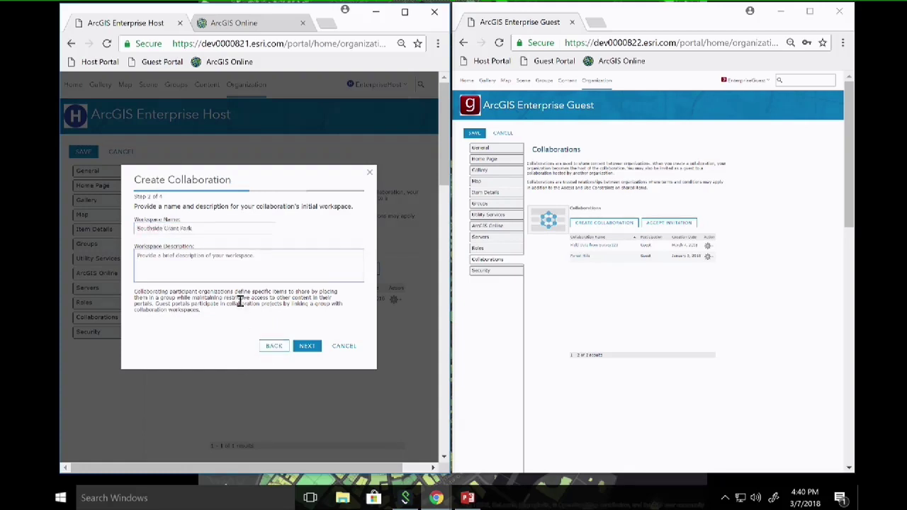
left_click_drag(190, 227, 126, 233)
key("ctrl+c")
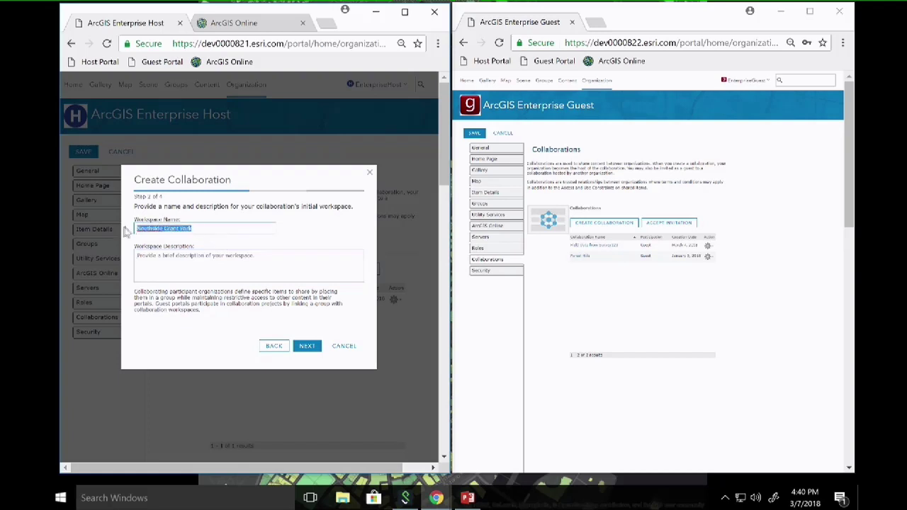
left_click(256, 263)
key("ctrl+v")
left_click(300, 346)
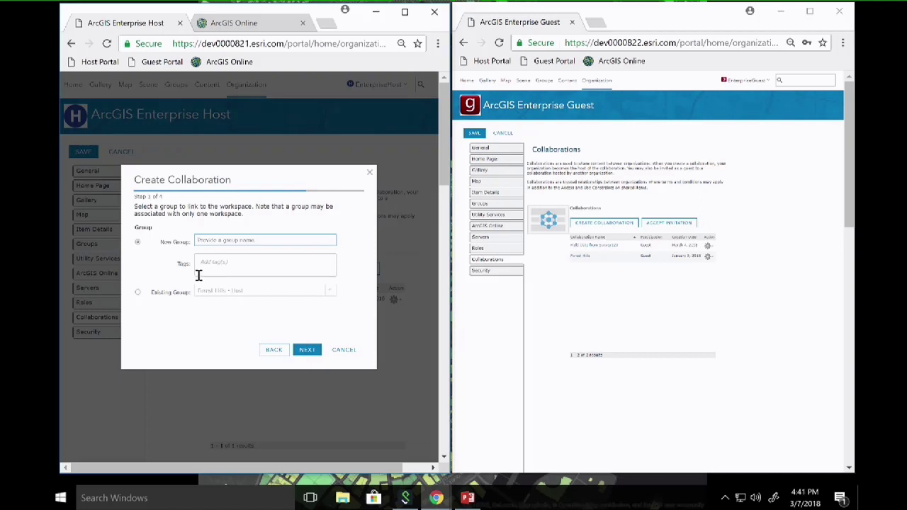
Link the existing park project group, keep feature layers as references, and save the collaboration.
left_click(139, 295)
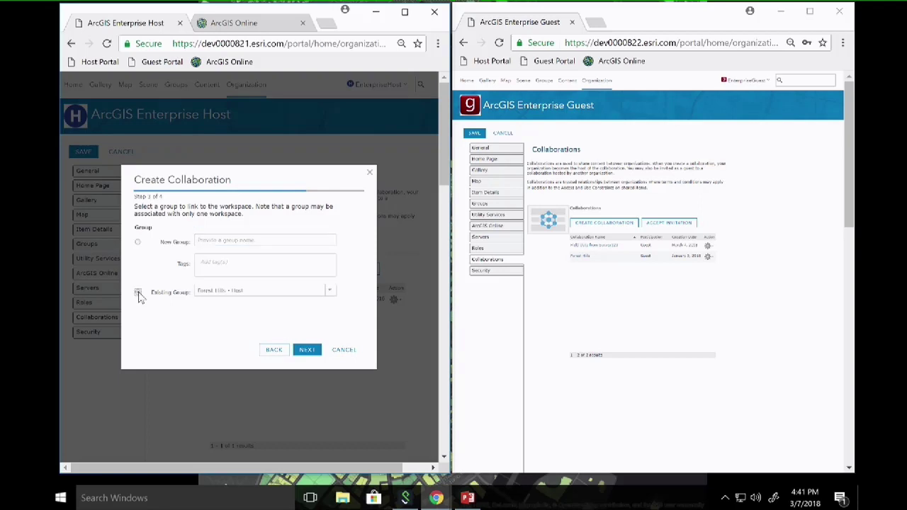
left_click(316, 292)
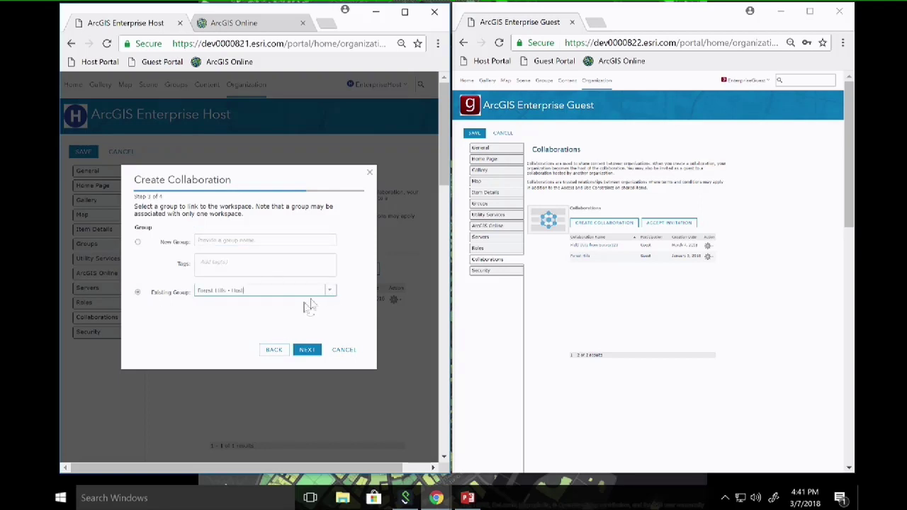
left_click(228, 314)
left_click(312, 353)
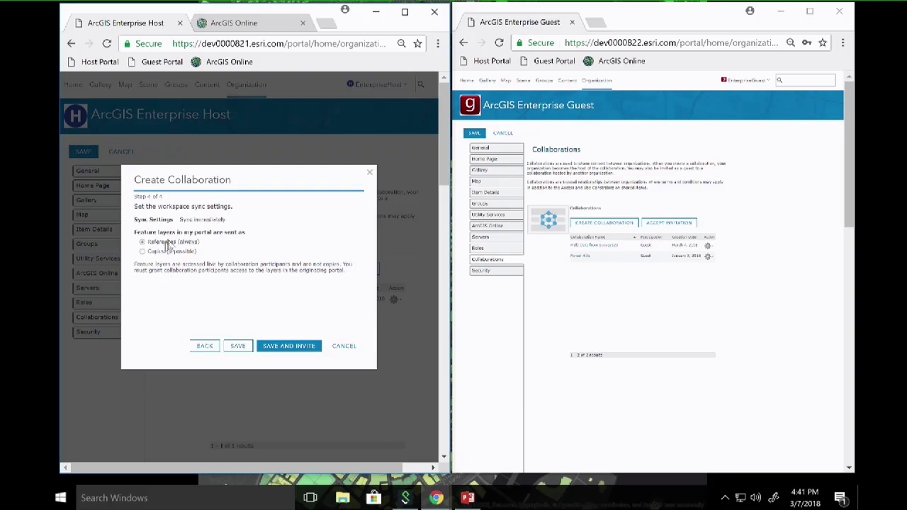
left_click(288, 348)
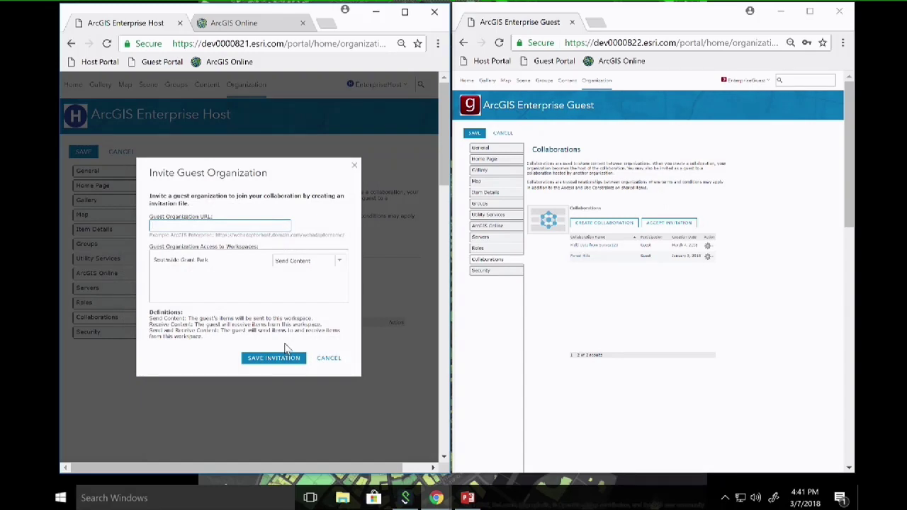
left_click(706, 44)
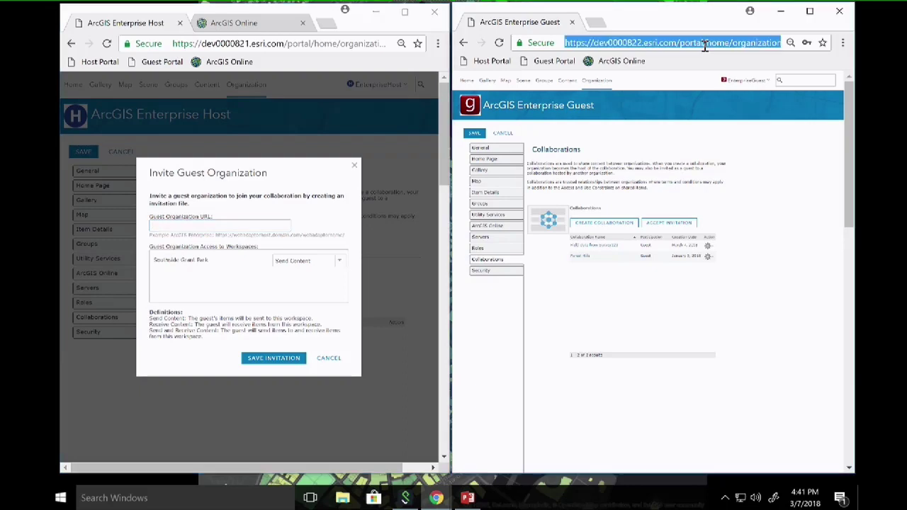
key("ctrl+c")
left_click(227, 226)
key("ctrl+v")
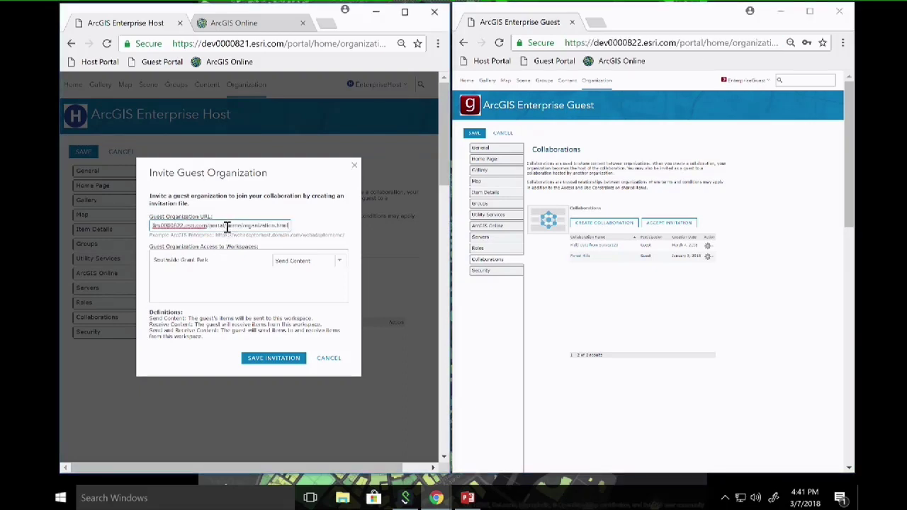
left_click_drag(227, 225, 376, 231)
key("BackSpace")
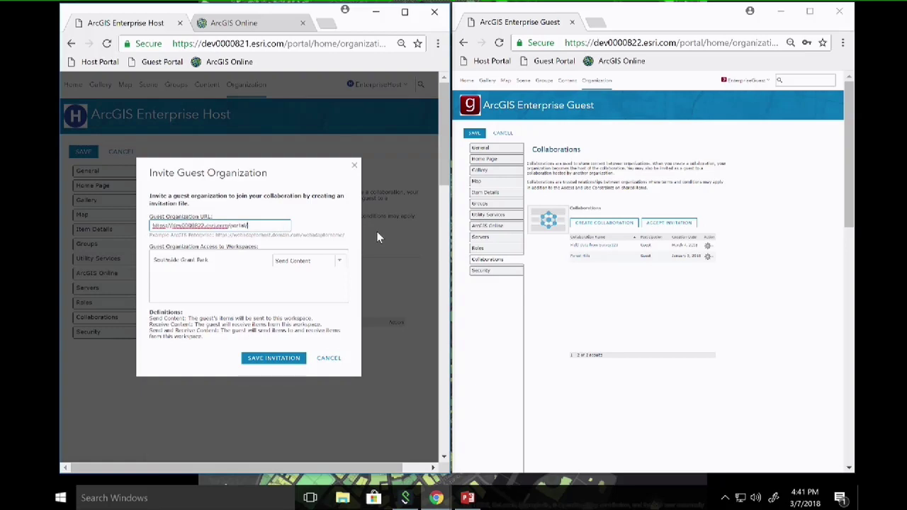
Give the guest Send and Receive Content access and save the invitation file.
left_click(340, 263)
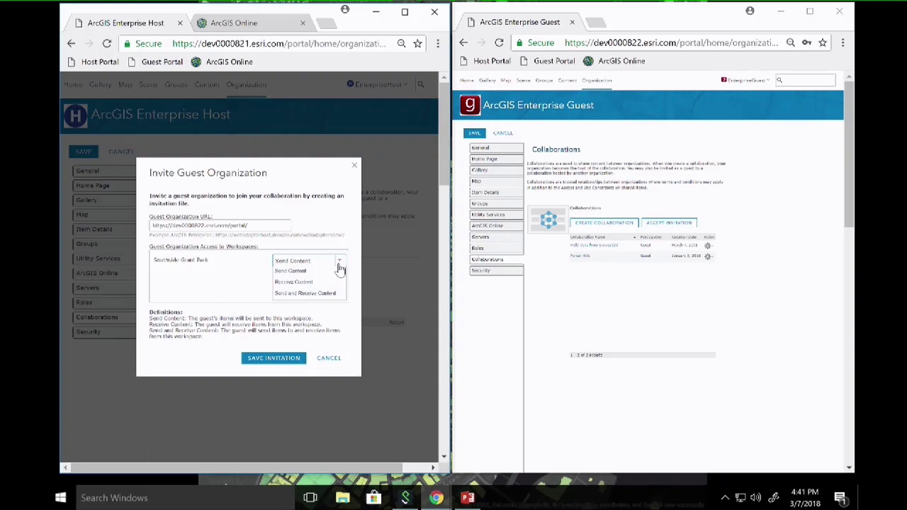
left_click(323, 294)
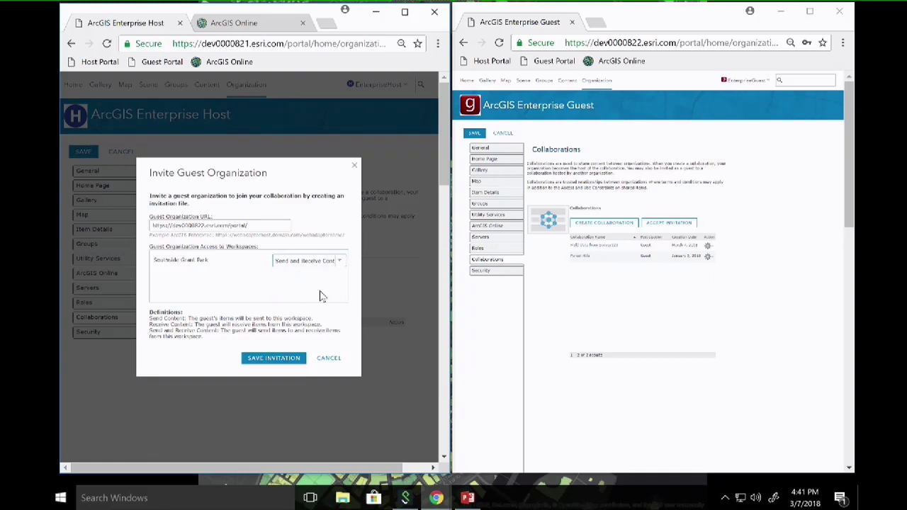
left_click(274, 358)
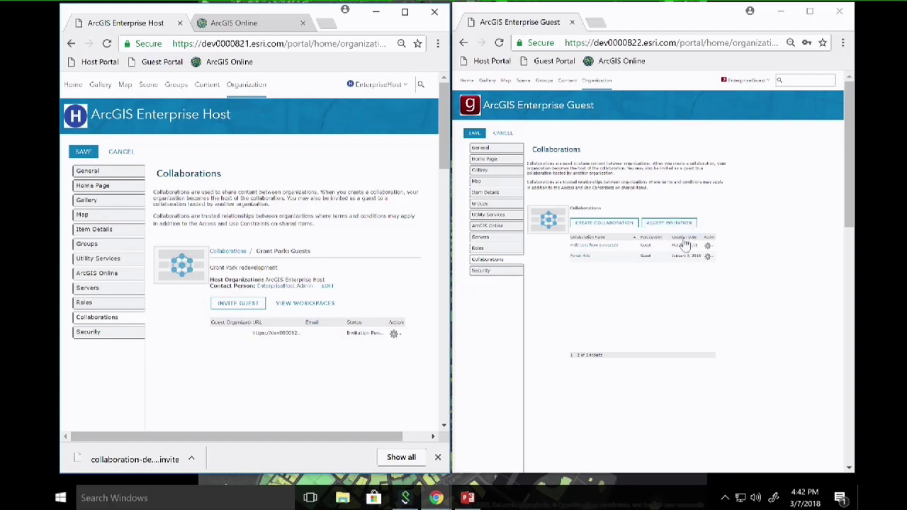
Zoom in the guest page and drop the invitation file into the Accept Invitation form.
key("ctrl+plus")
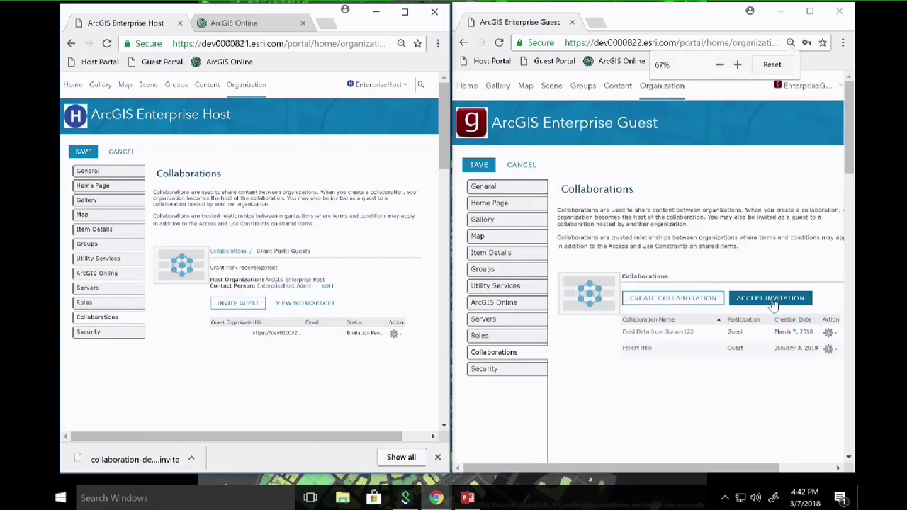
left_click(737, 275)
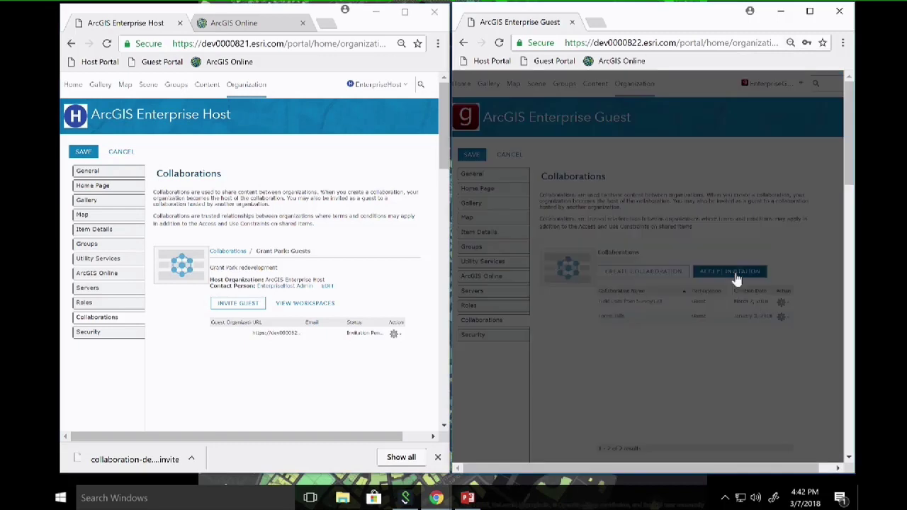
left_click_drag(124, 460, 599, 280)
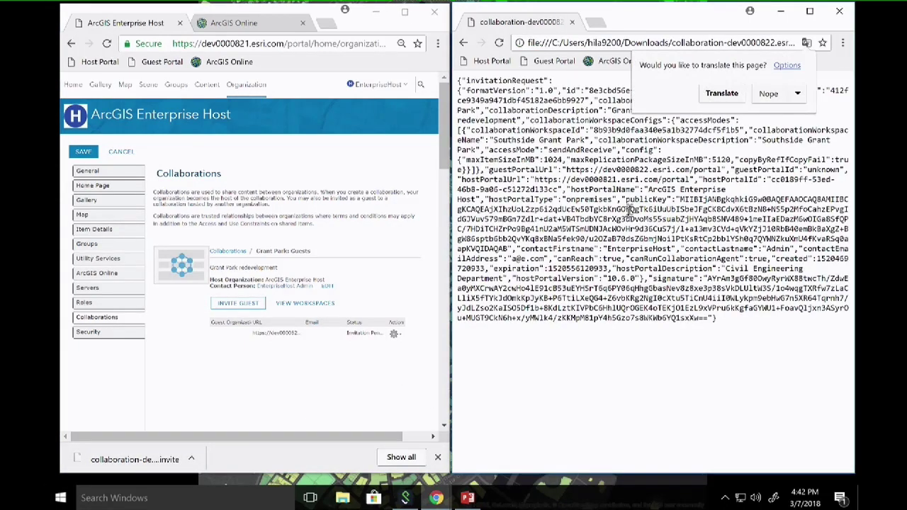
Dismiss the translation offer, reopen Accept Invitation from Collaborations settings, and reload the invitation file.
left_click(771, 99)
left_click(463, 48)
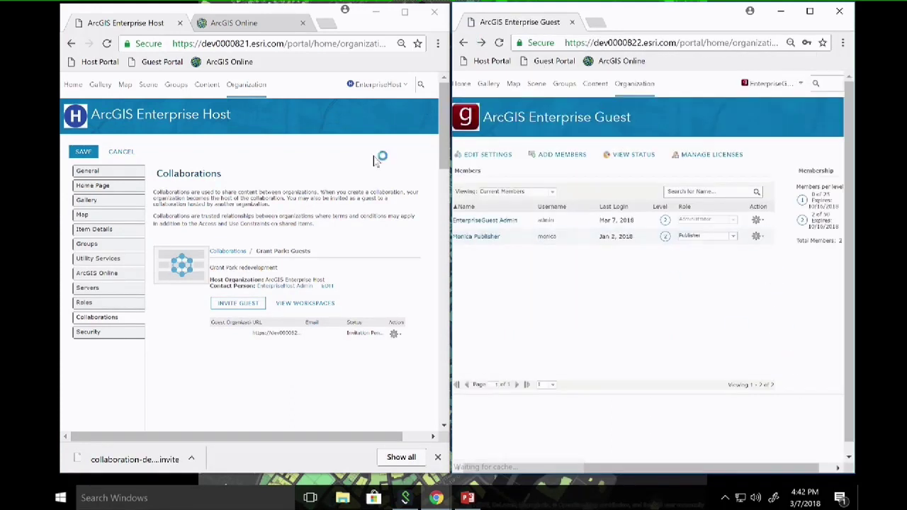
left_click(476, 161)
left_click(518, 323)
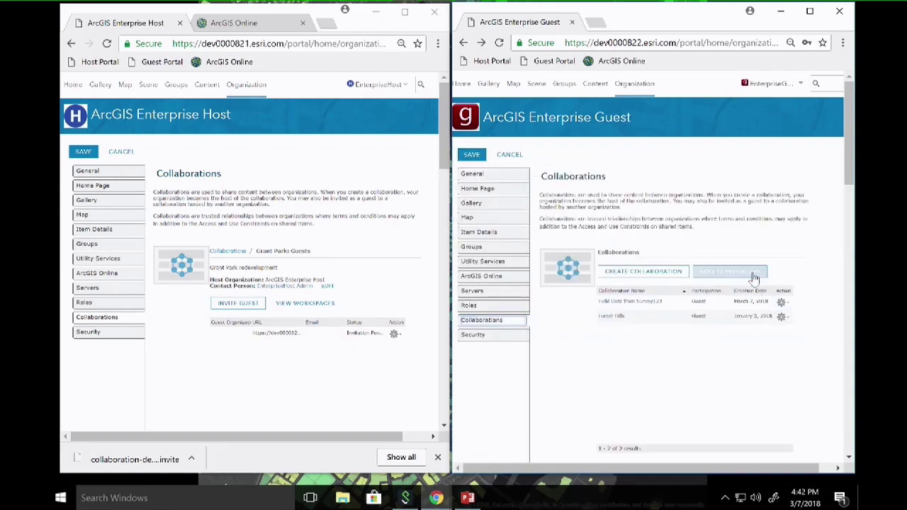
left_click(730, 276)
left_click_drag(135, 459, 608, 280)
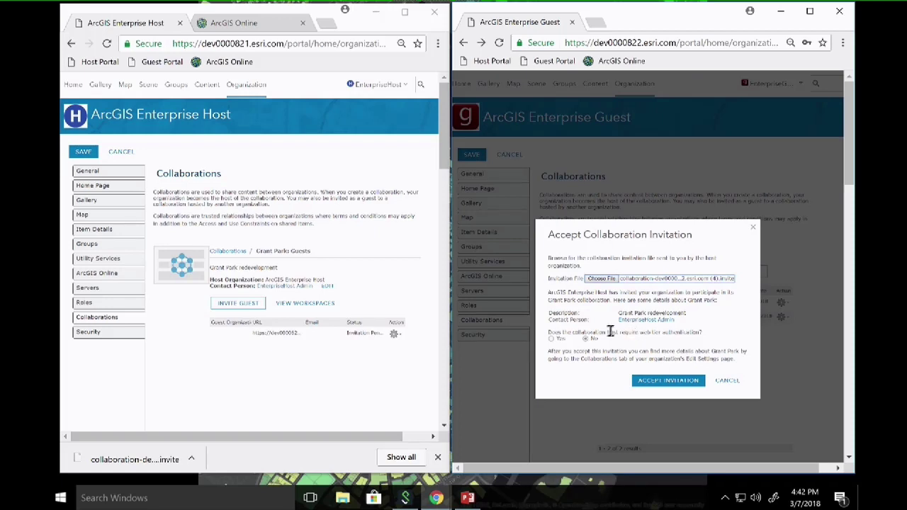
Accept the Grant Park invitation, save the response file, and choose Accept Guest Organization on the host.
left_click(665, 384)
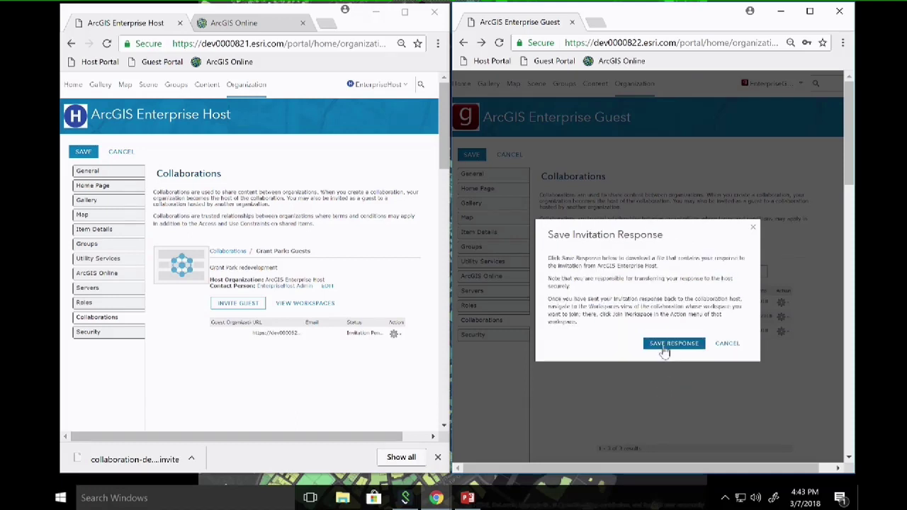
left_click(665, 345)
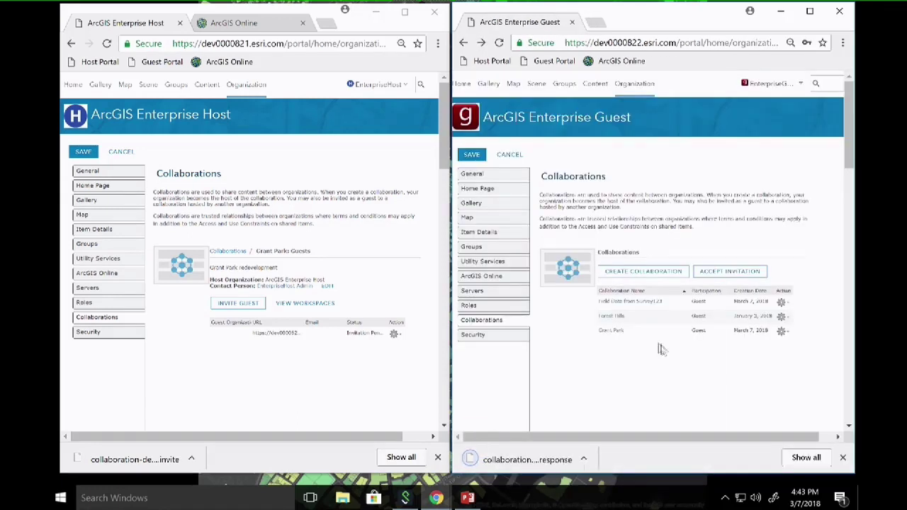
left_click(395, 334)
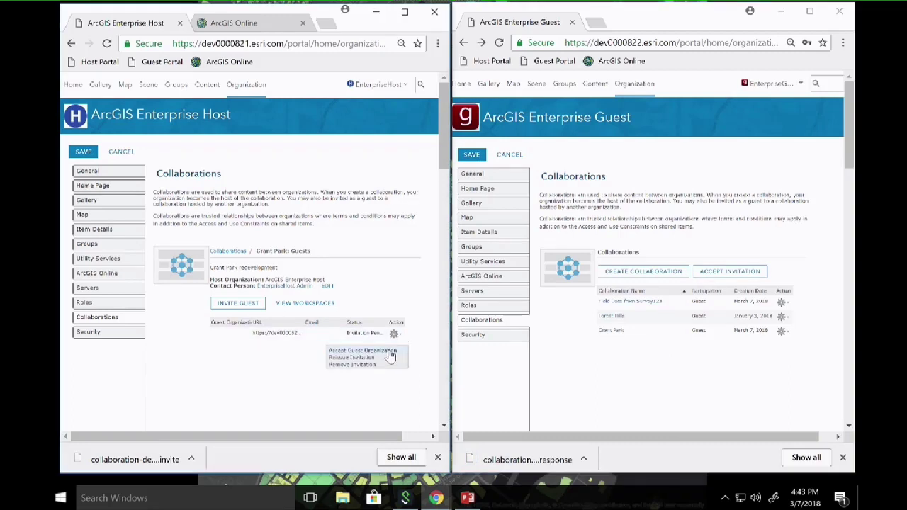
left_click(389, 352)
Load the response file to make the guest Active, then open the Southside Grant Park workspace actions.
left_click_drag(495, 459, 172, 260)
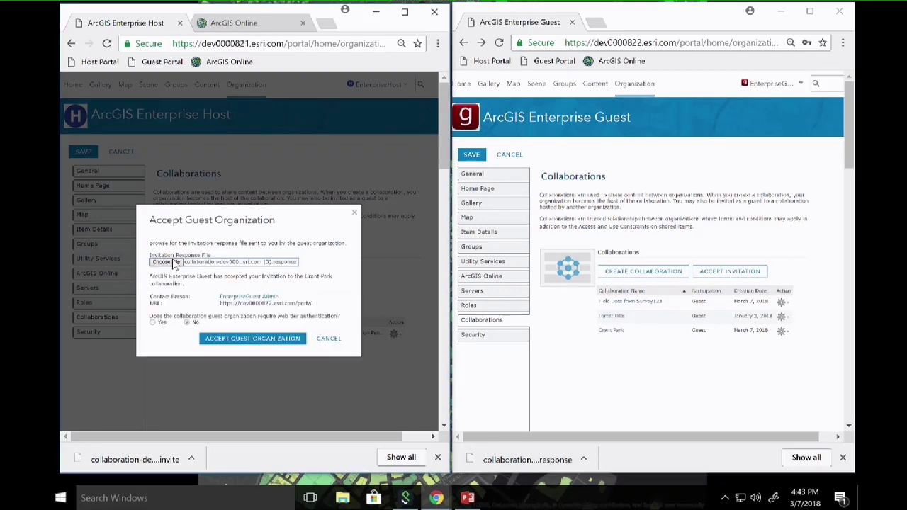
left_click(254, 340)
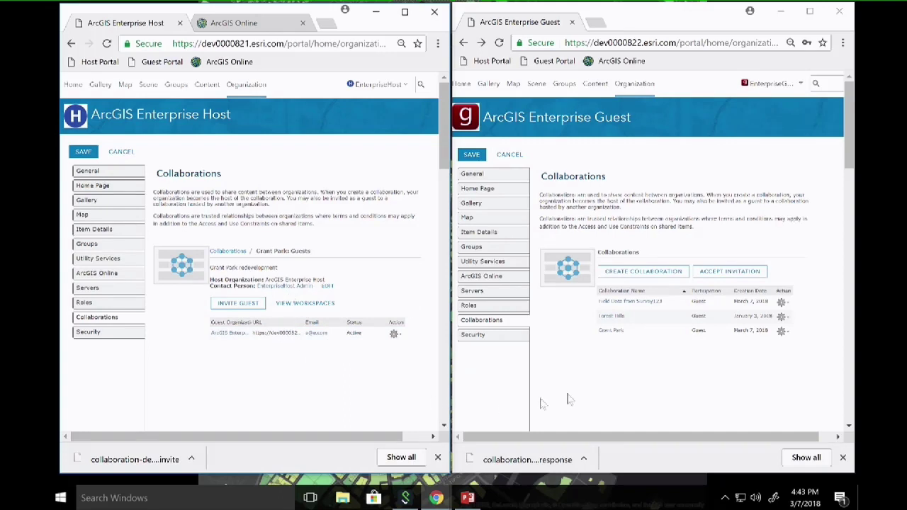
left_click(612, 331)
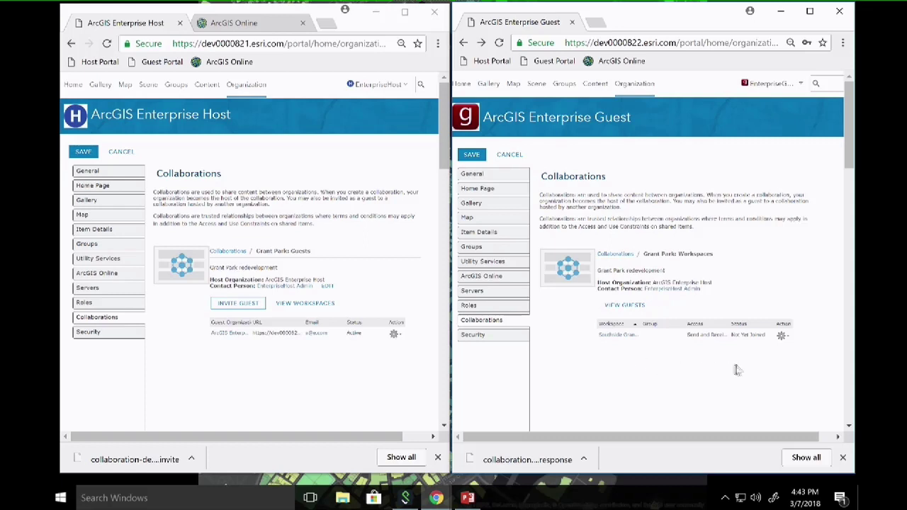
left_click(785, 339)
Join the workspace with the existing Grant Park Redevelopment group, sending feature layers as copies.
left_click(789, 352)
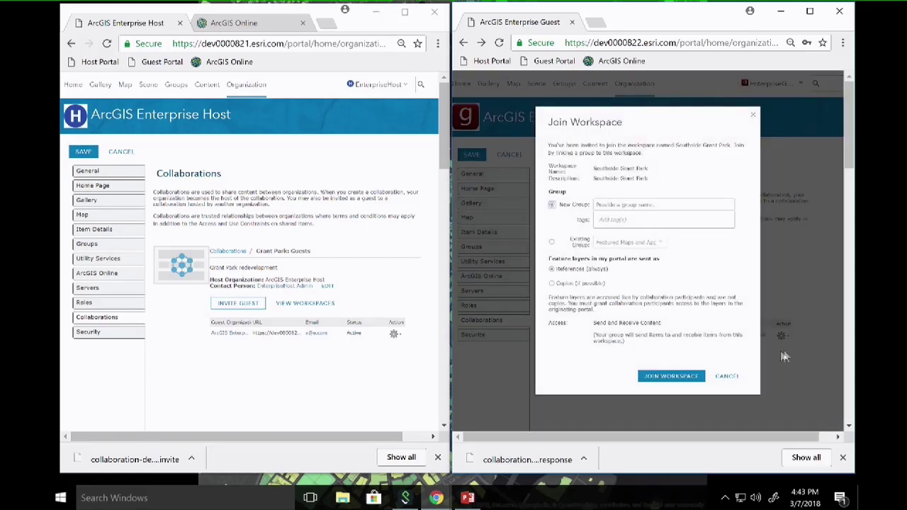
left_click(552, 243)
left_click(660, 245)
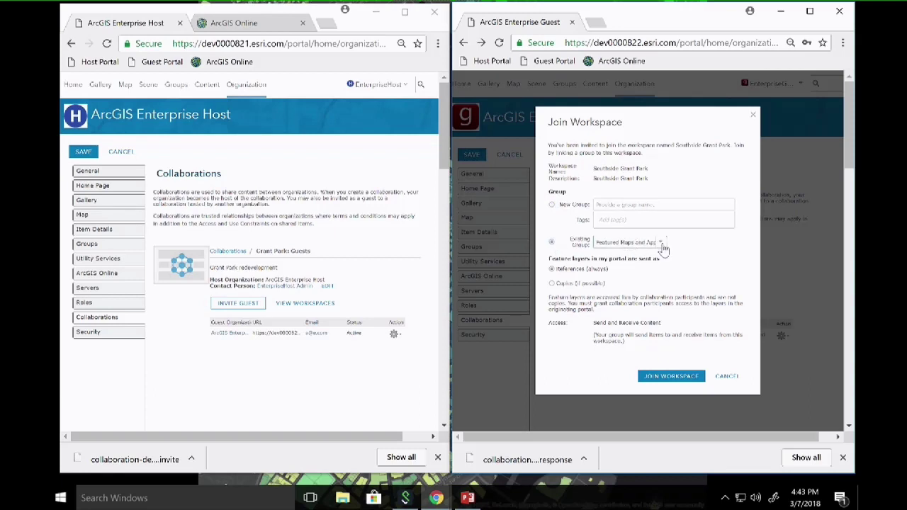
left_click(653, 285)
left_click(552, 285)
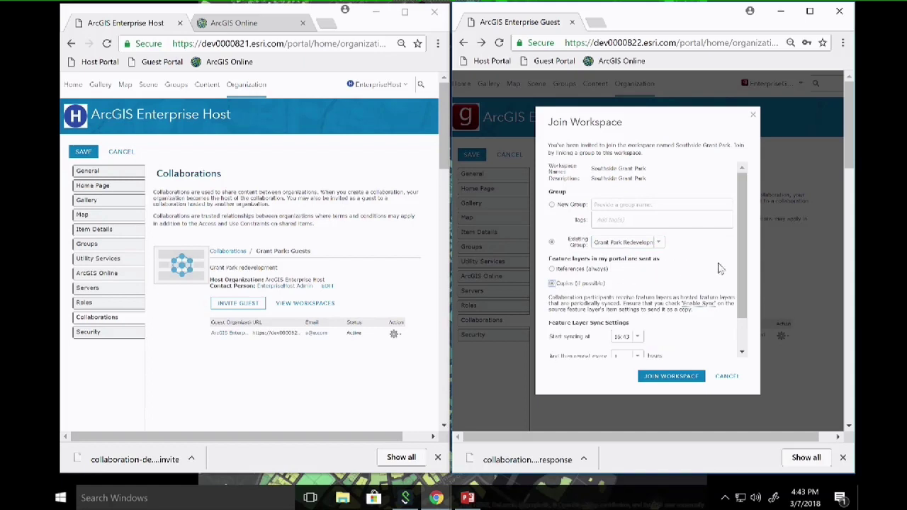
Schedule syncing from 17:00 every 24 hours and confirm joining the workspace.
scroll(712, 270, "down", 1)
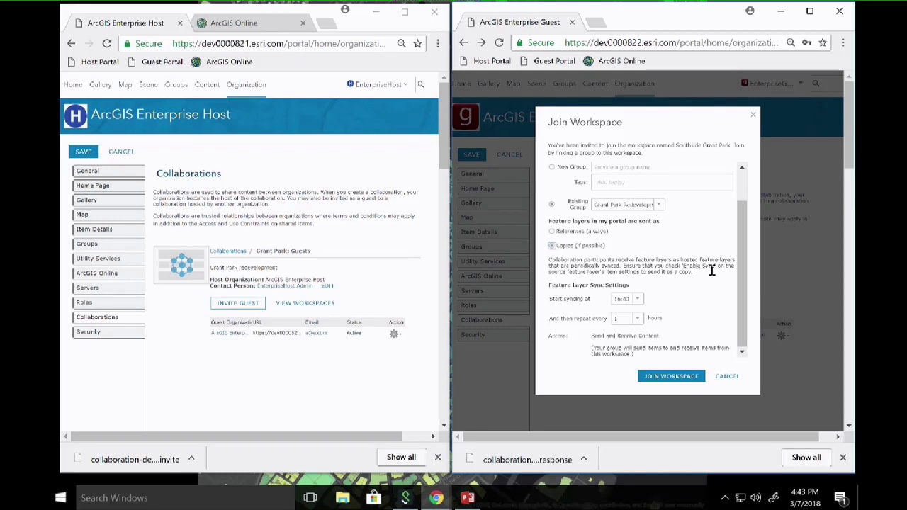
left_click(638, 300)
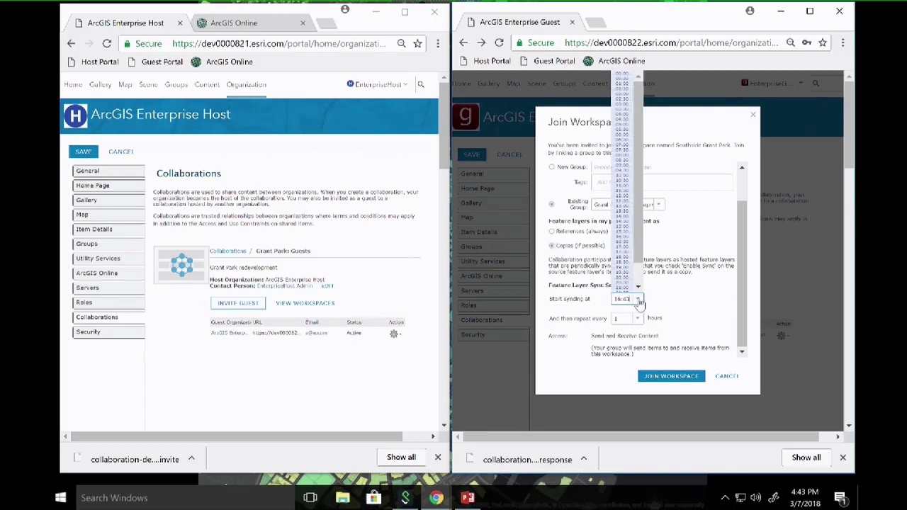
left_click(631, 252)
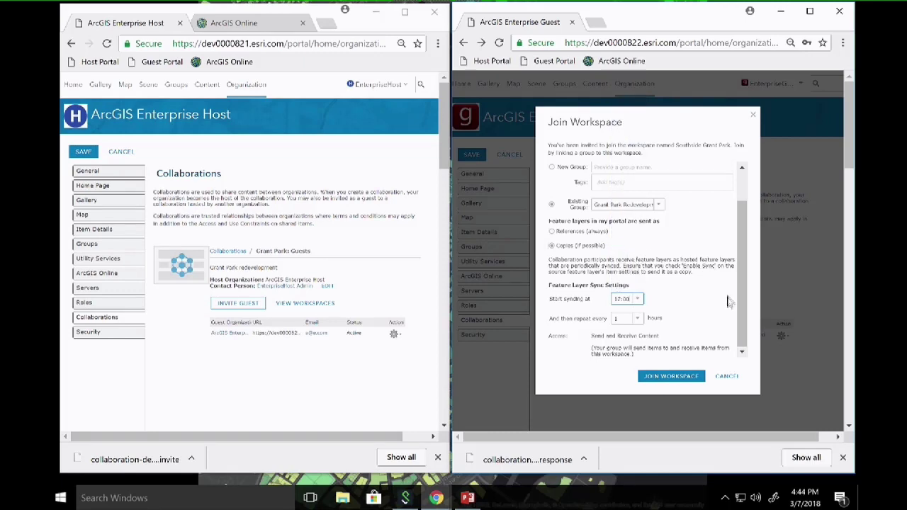
left_click(638, 320)
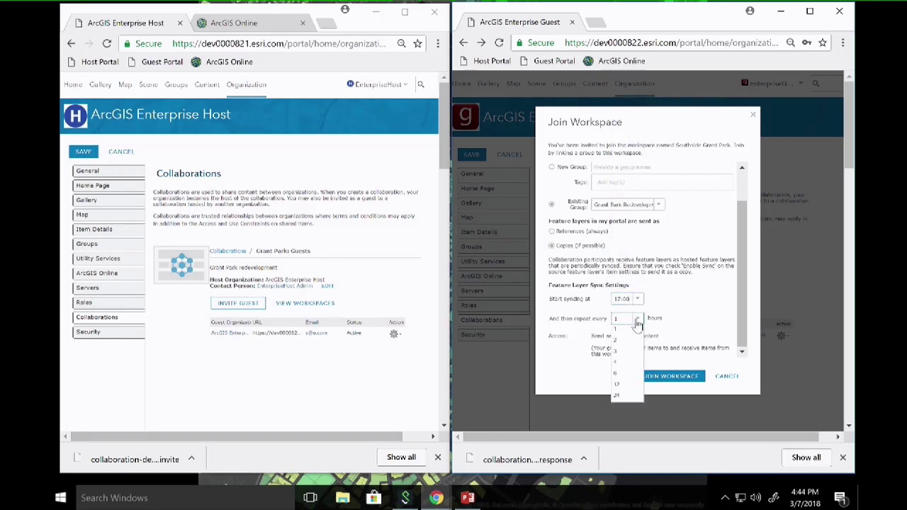
left_click(627, 396)
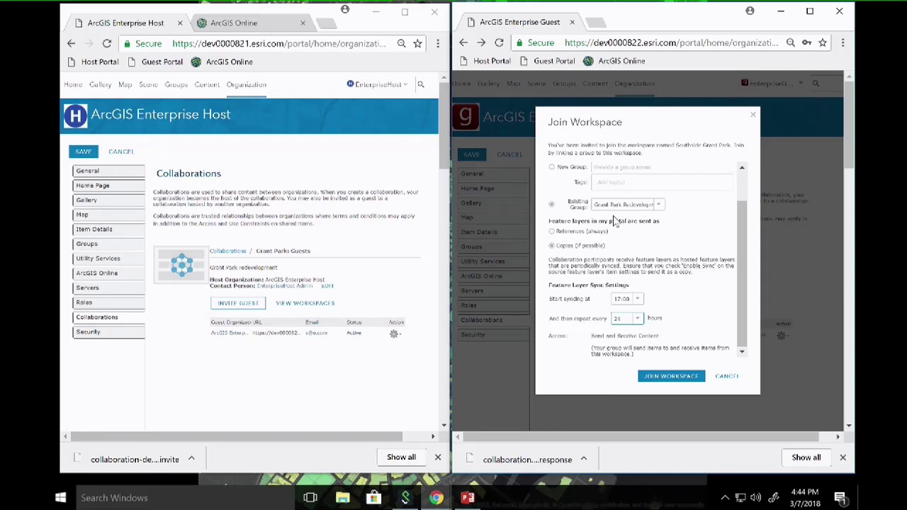
left_click(667, 379)
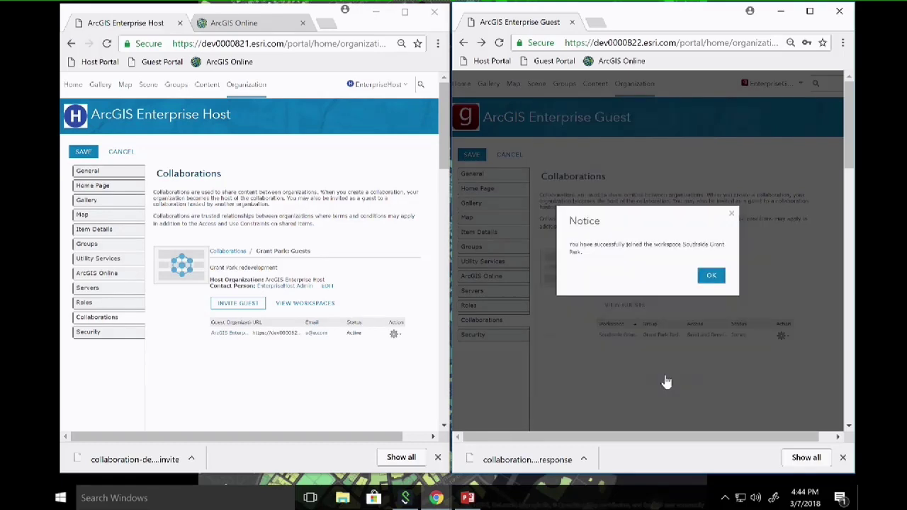
left_click(711, 277)
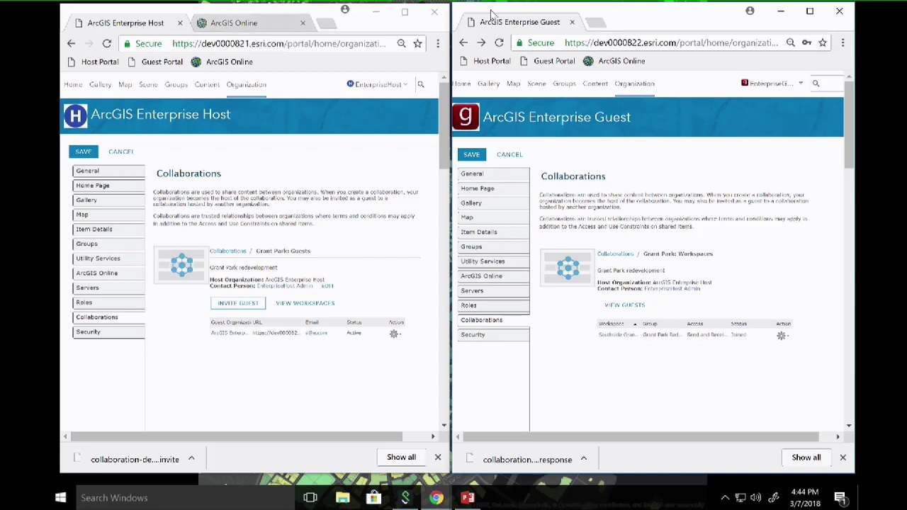
Switch the left browser window to the ArcGIS Online home page.
left_click(257, 24)
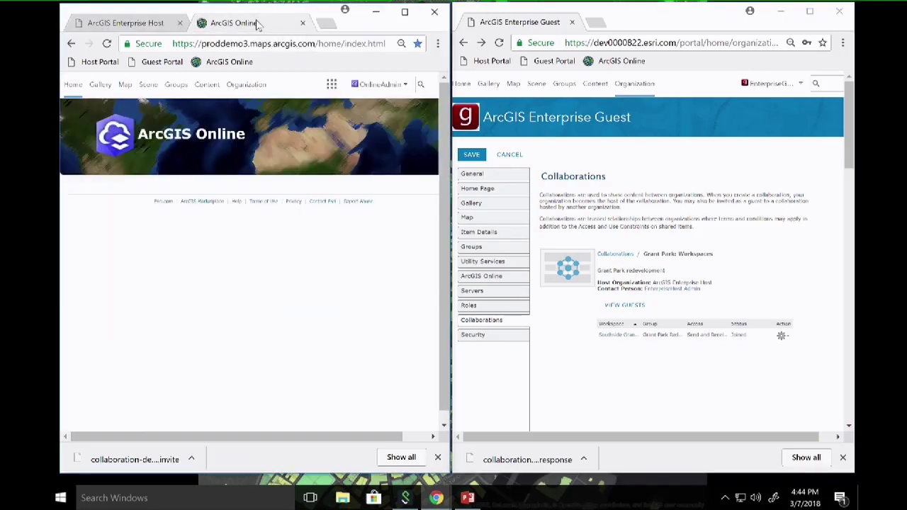
left_click(207, 86)
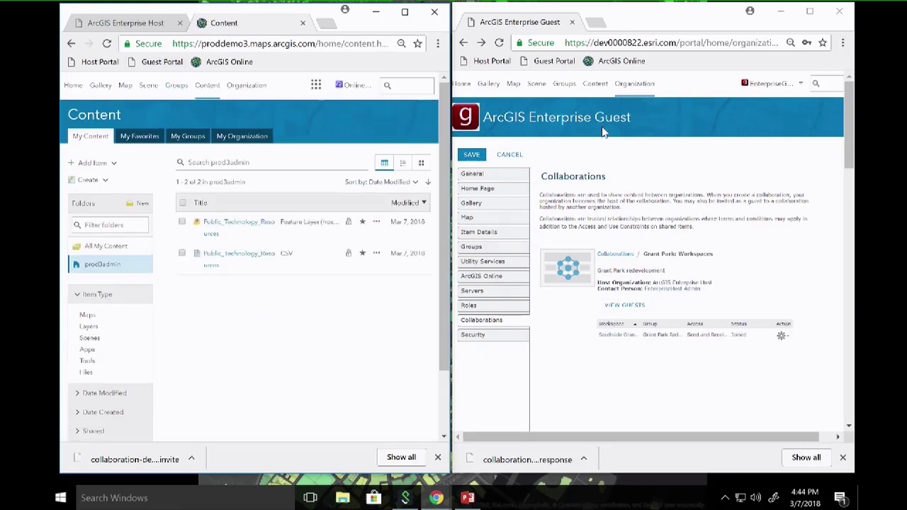
left_click(564, 85)
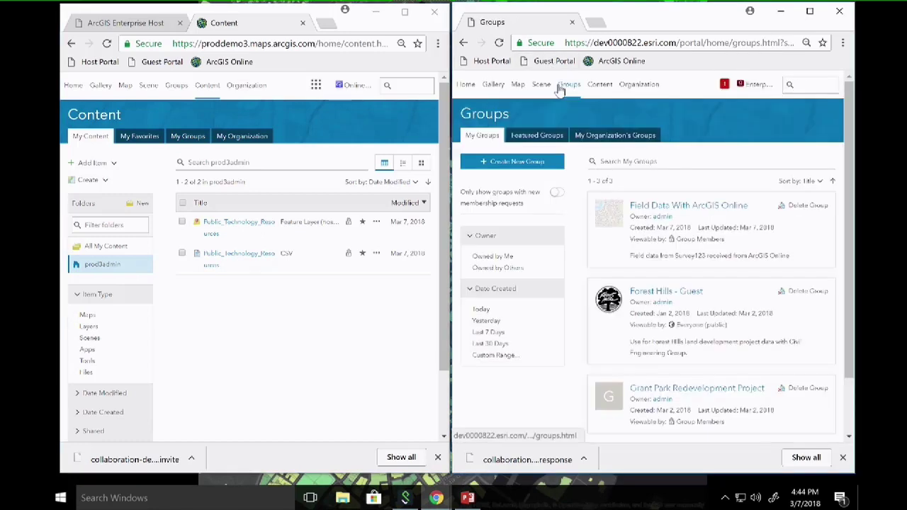
left_click(700, 207)
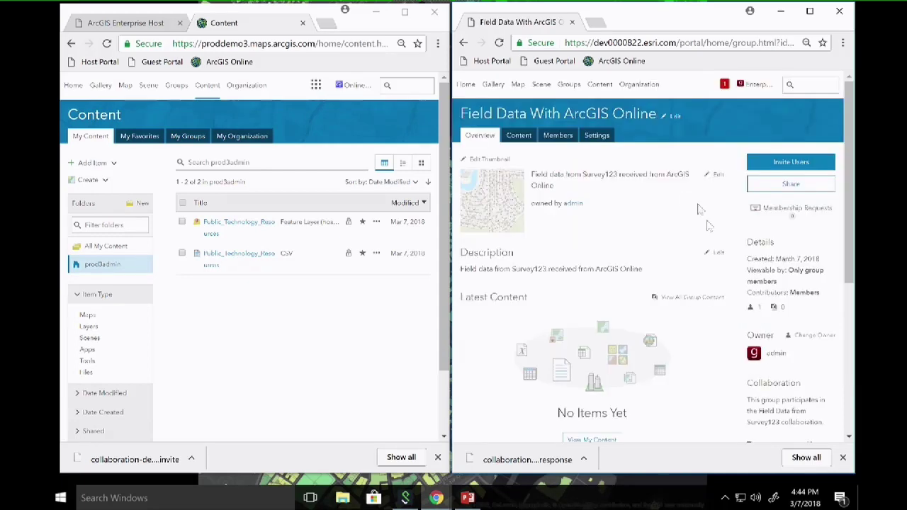
scroll(638, 305, "down", 1)
double_click(655, 21)
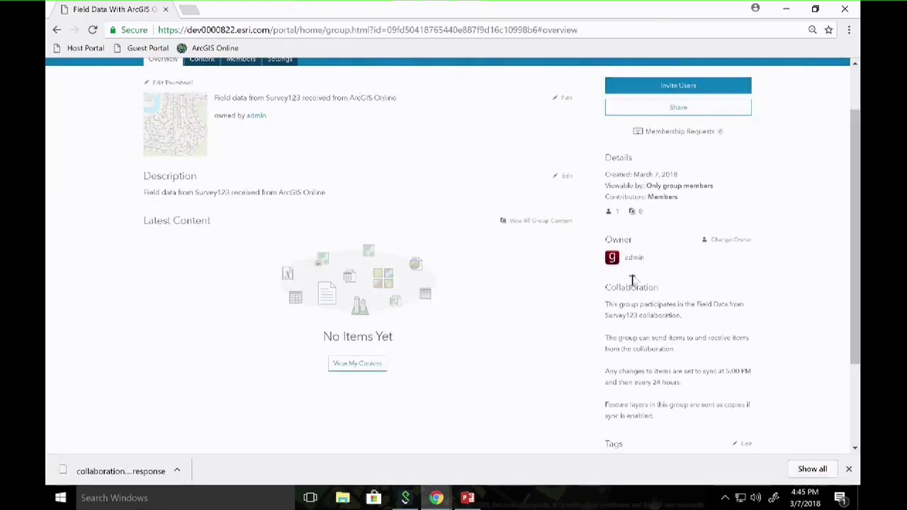
scroll(628, 283, "down", 1)
left_click_drag(601, 245, 685, 252)
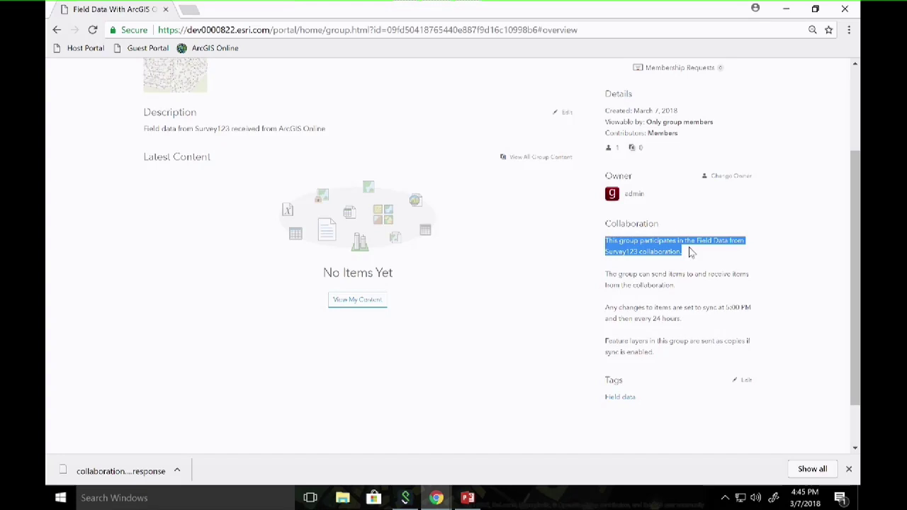
left_click_drag(604, 309, 716, 319)
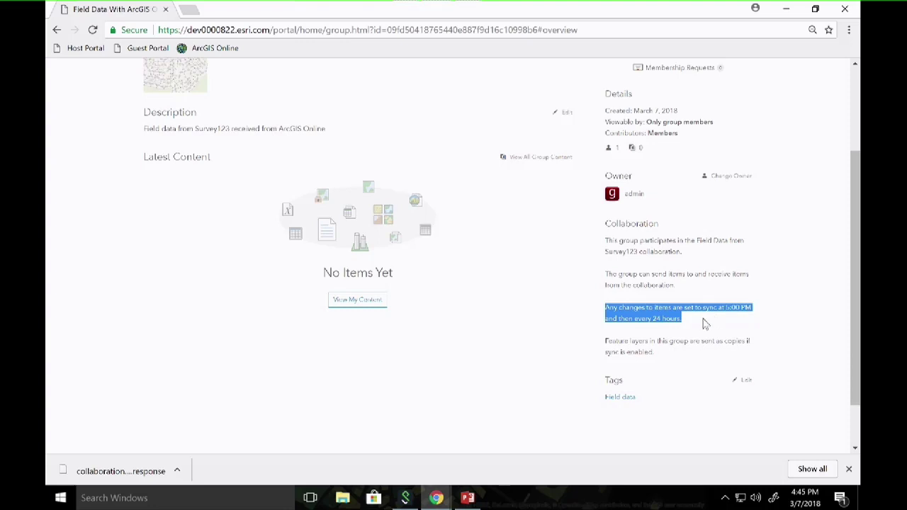
double_click(505, 17)
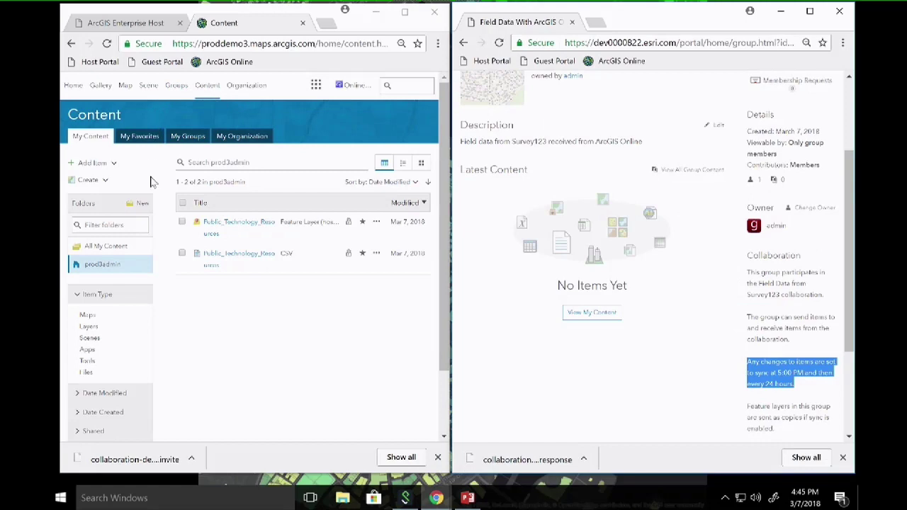
Share the feature layer and its CSV with the Field Data from Survey123 group.
left_click(183, 223)
left_click(183, 223)
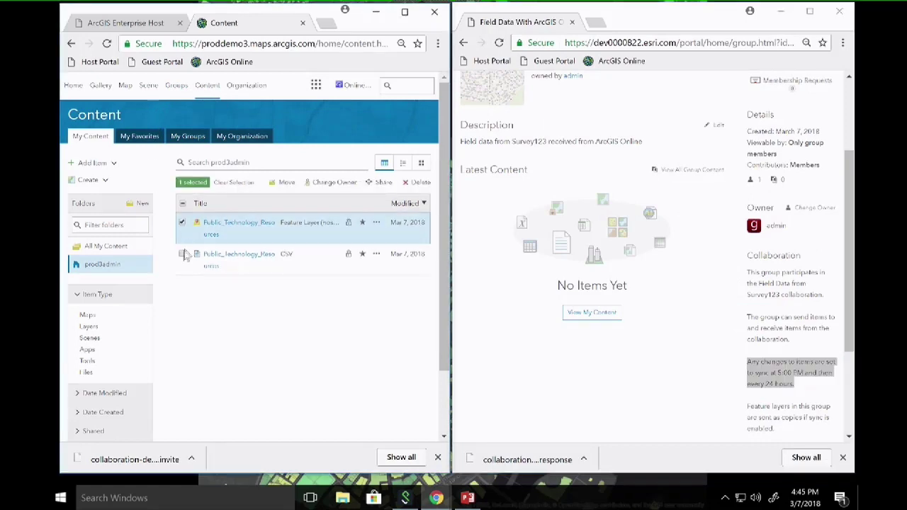
left_click(184, 253)
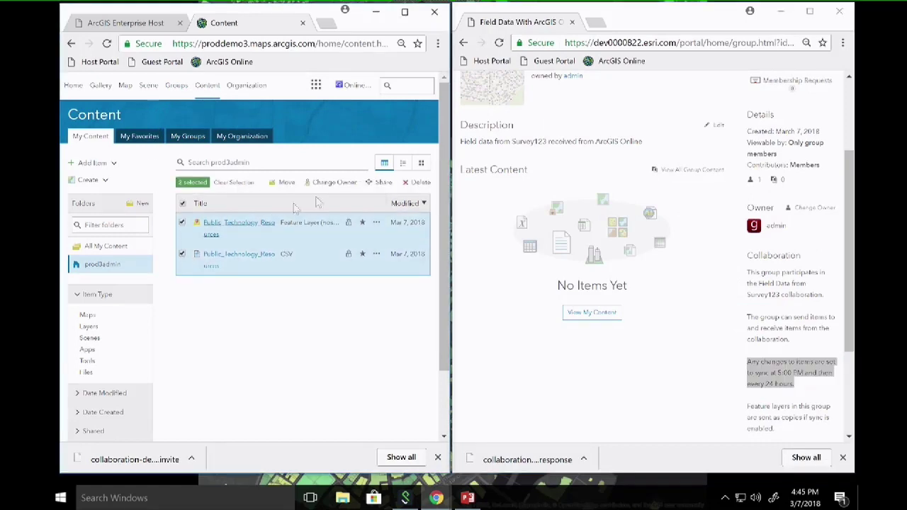
left_click(383, 183)
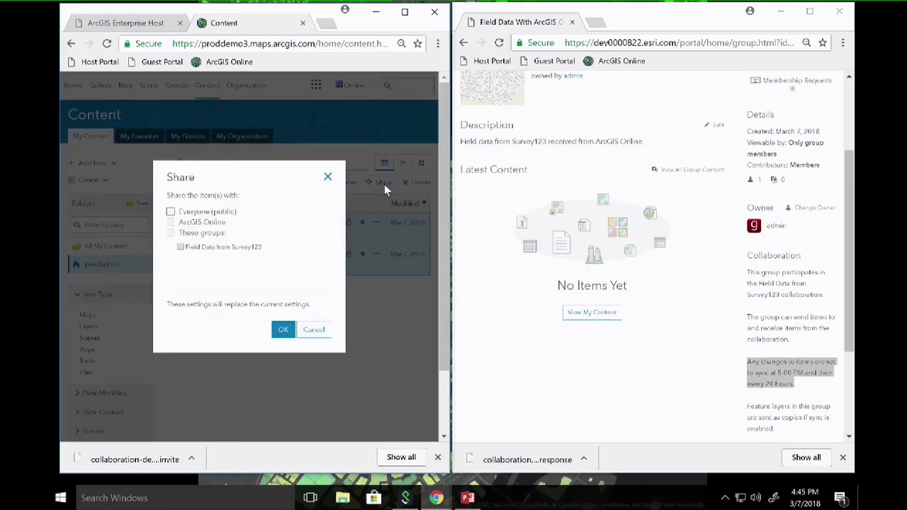
left_click(181, 247)
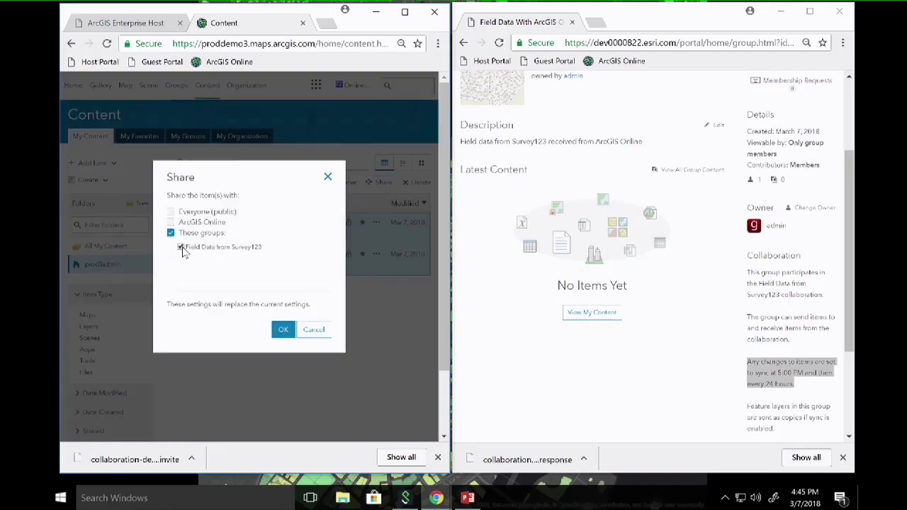
left_click(284, 330)
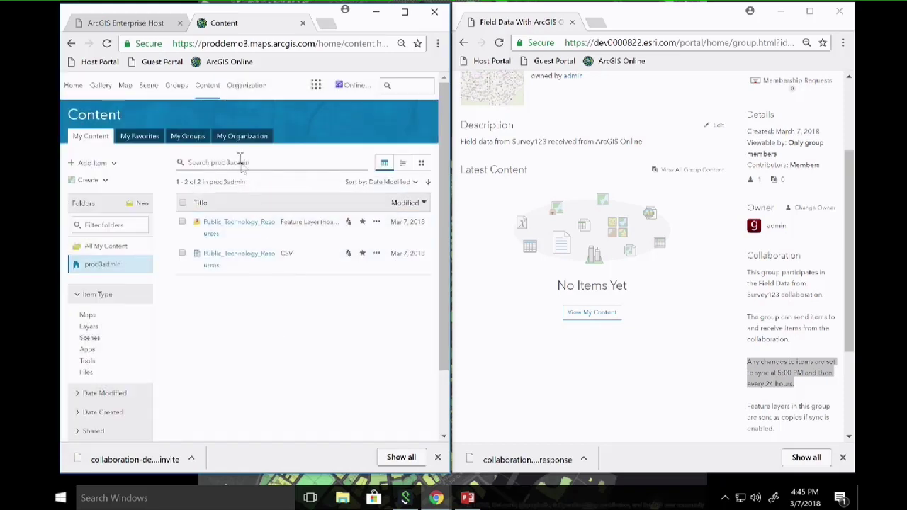
Open the Field Data from Survey123 group page and return focus to the guest portal window.
left_click(177, 86)
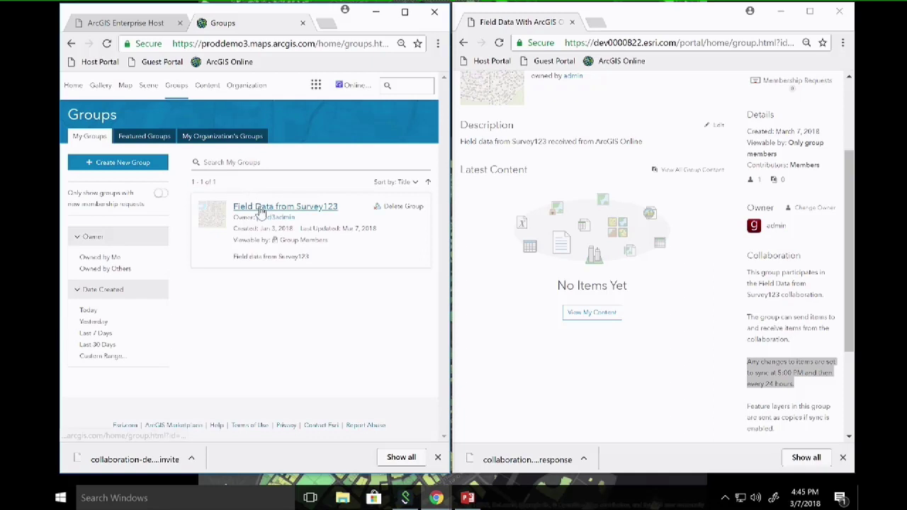
left_click(261, 211)
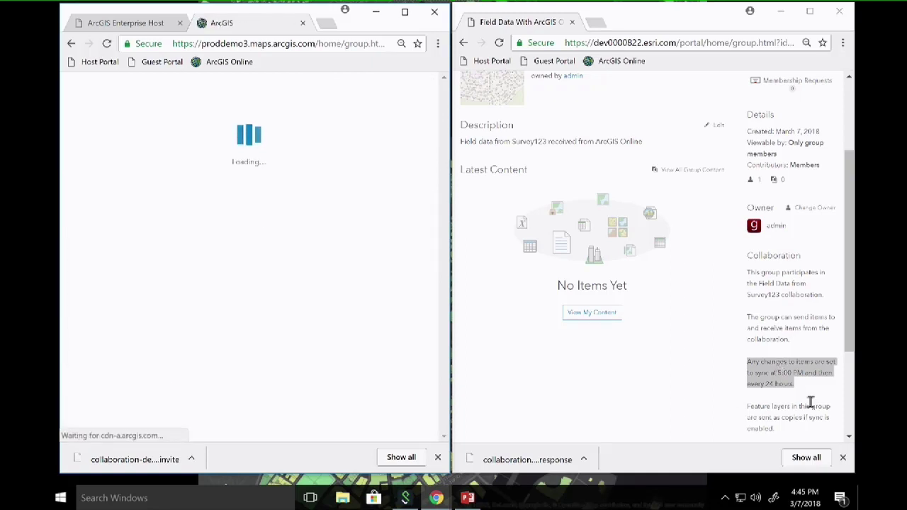
left_click(774, 374)
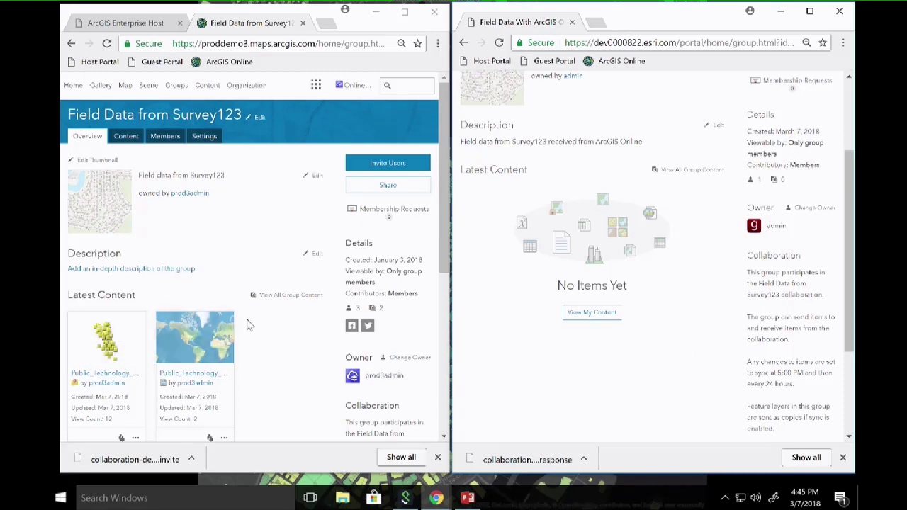
Return to the host portal's content list and bring up the guest portal's groups page.
left_click(131, 23)
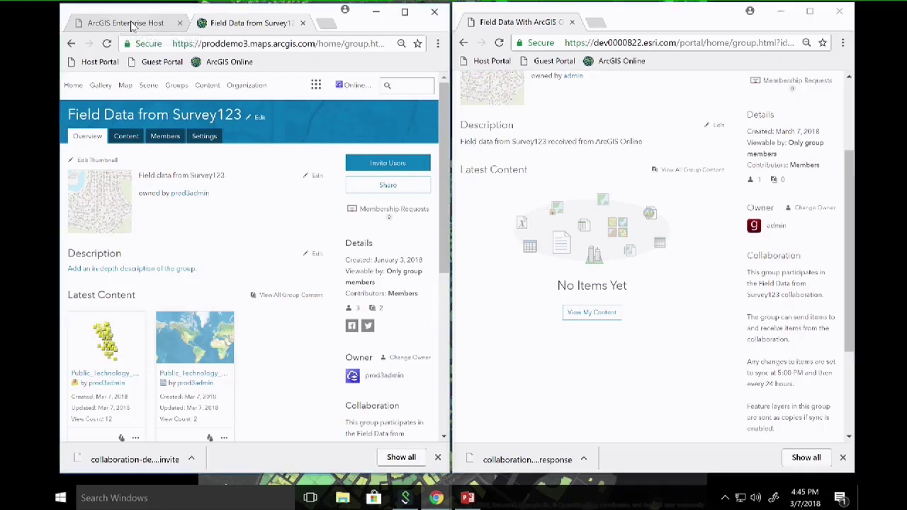
left_click(207, 85)
scroll(548, 253, "up", 3)
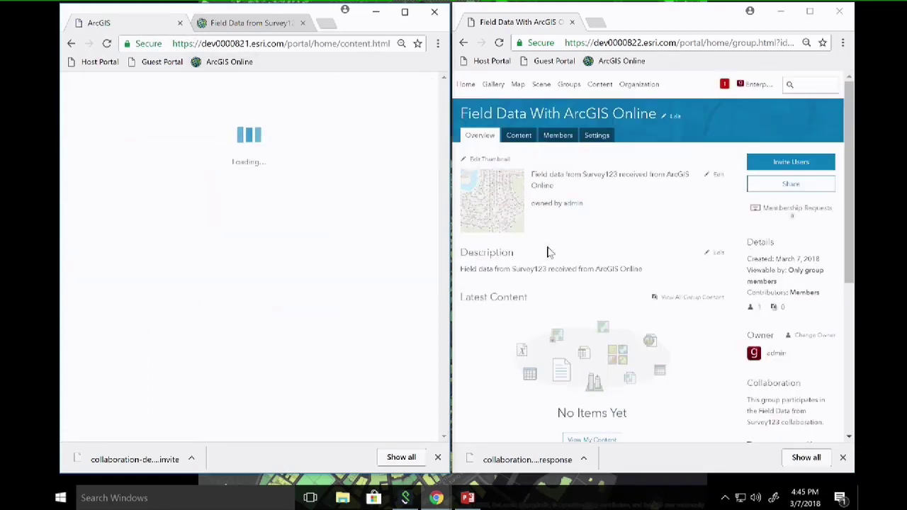
left_click(570, 85)
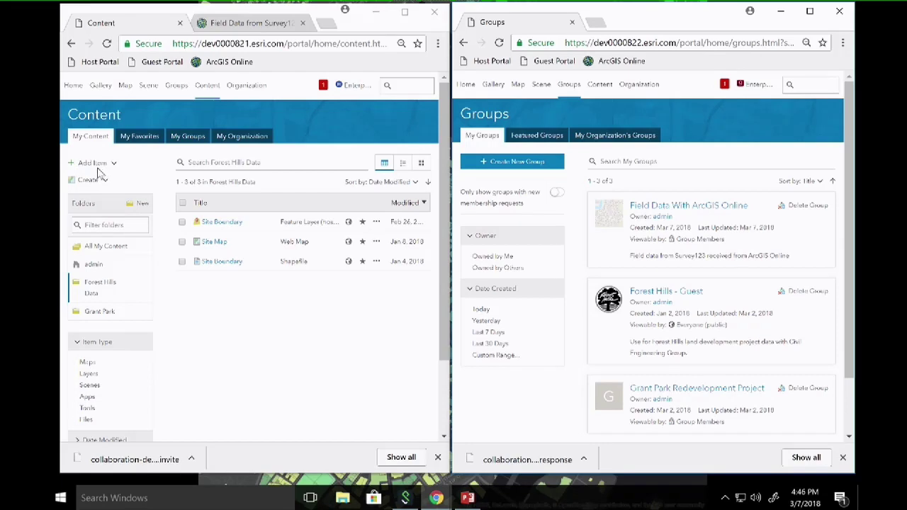
Share the Site Boundary layer, Site Map and Site Boundary shapefile with the Forest Hills - Host group.
left_click(181, 222)
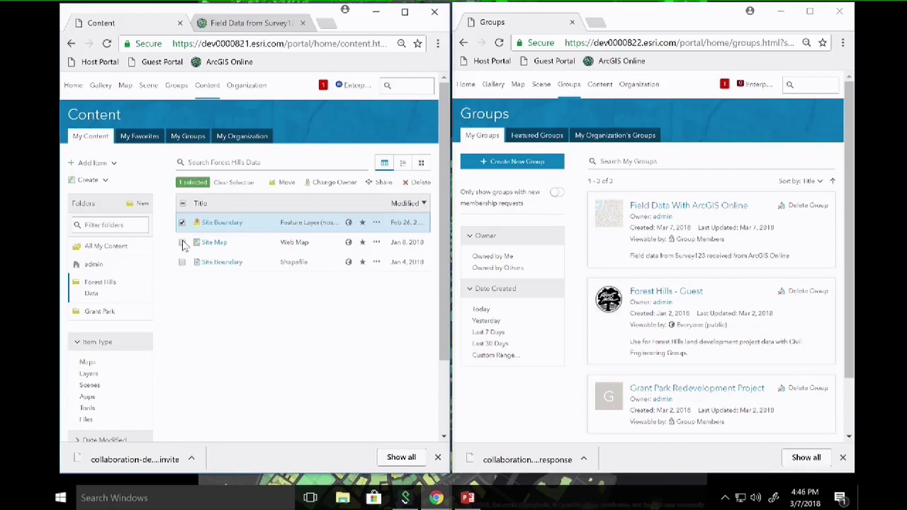
left_click(181, 241)
left_click(182, 263)
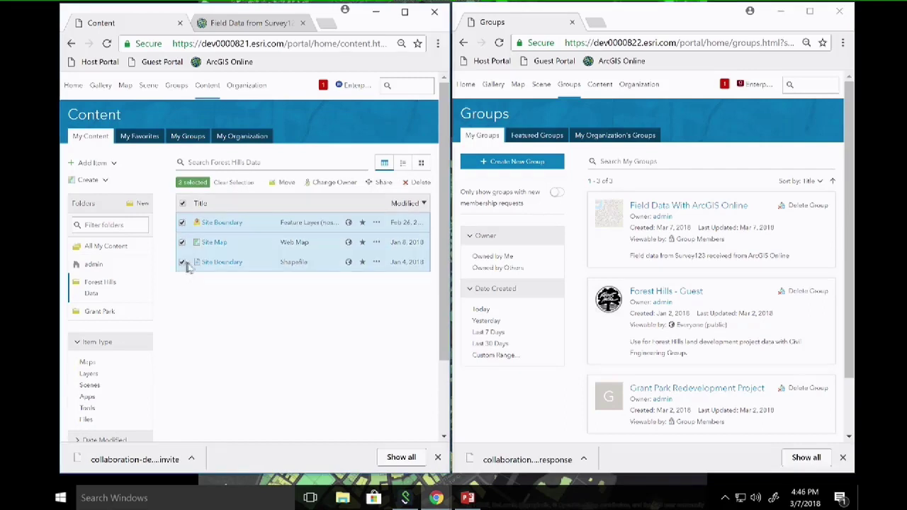
left_click(384, 182)
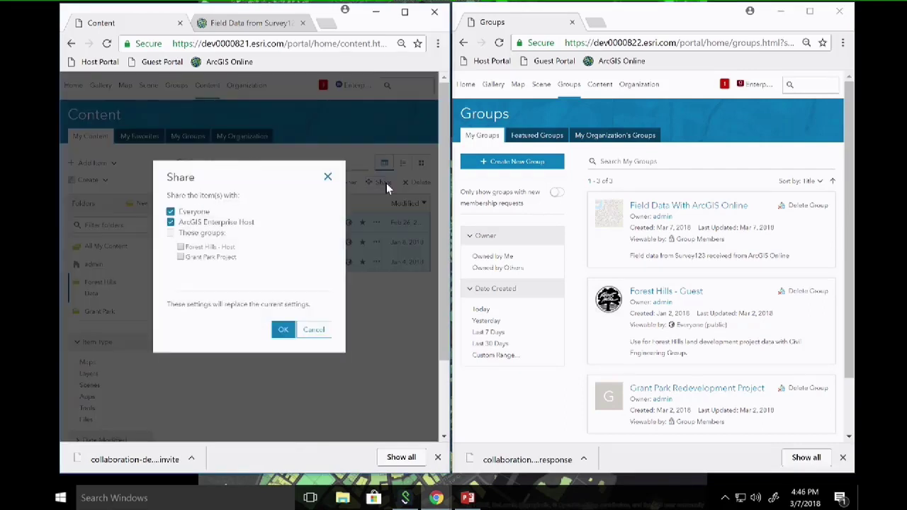
left_click(181, 248)
left_click(283, 331)
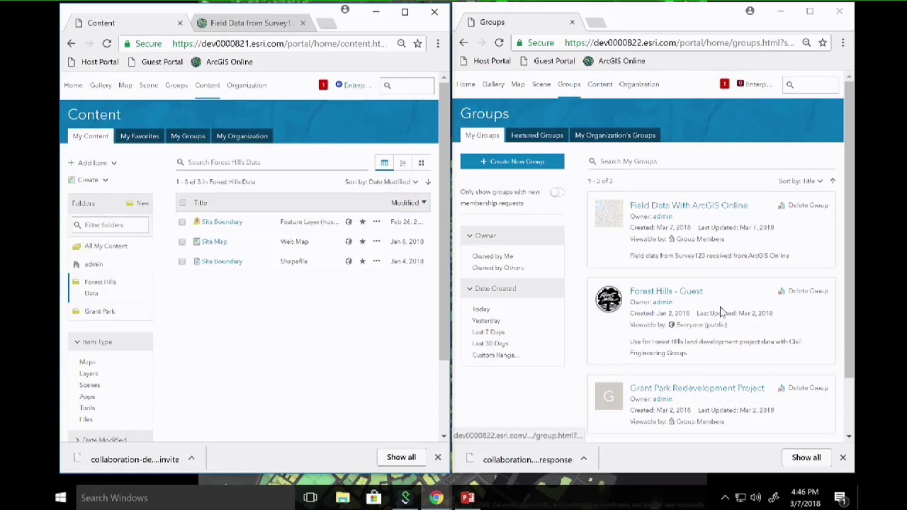
scroll(721, 312, "down", 2)
Open Site Boundary in Map Viewer on the host portal and via the Forest Hills - Guest group on the guest portal.
left_click(633, 230)
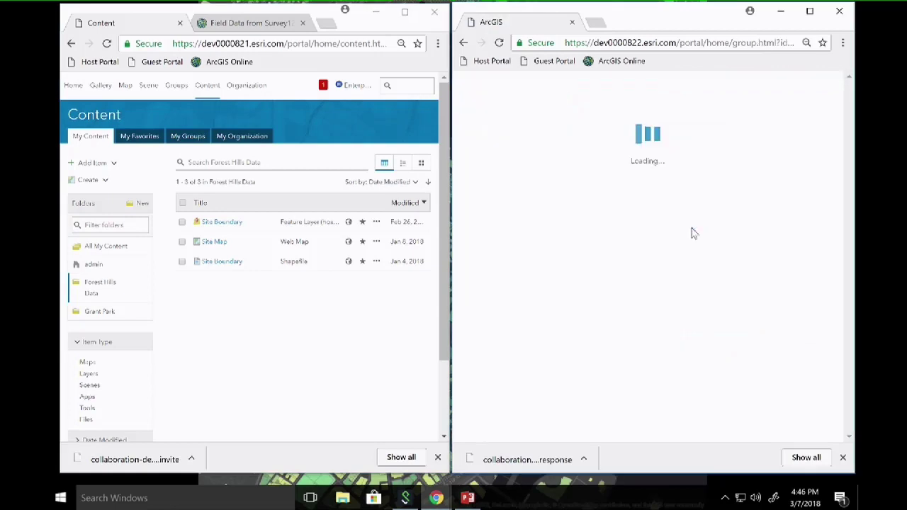
scroll(727, 199, "down", 1)
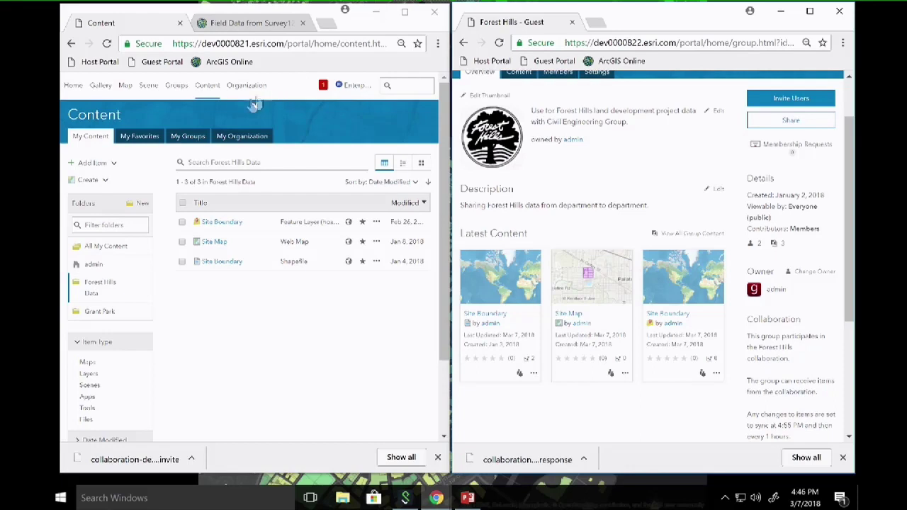
left_click(219, 224)
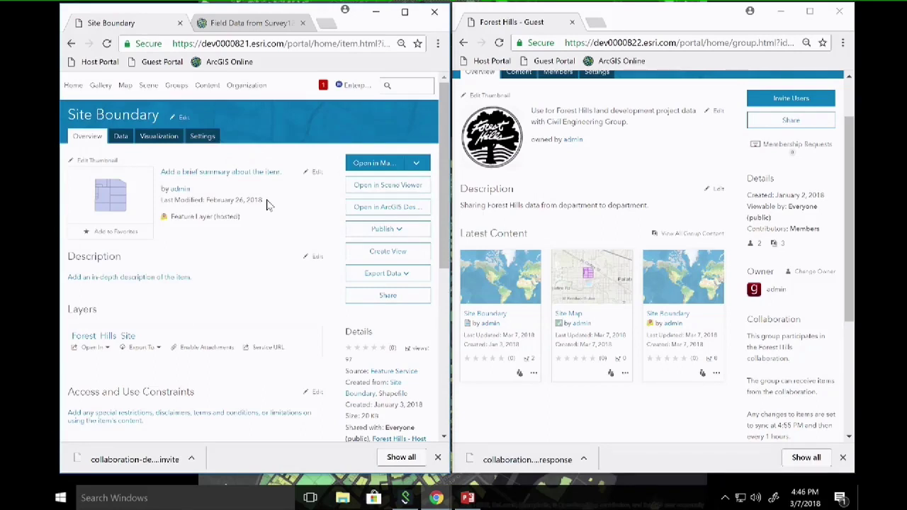
left_click(371, 169)
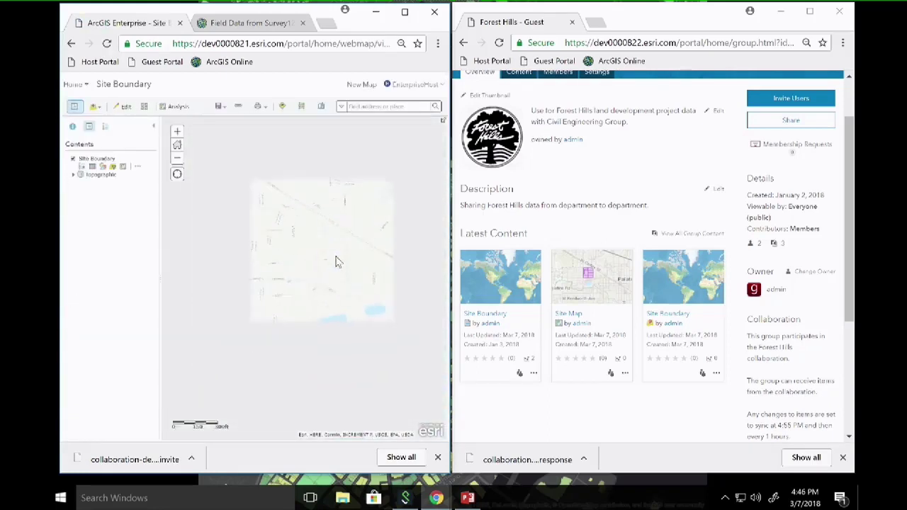
left_click(673, 315)
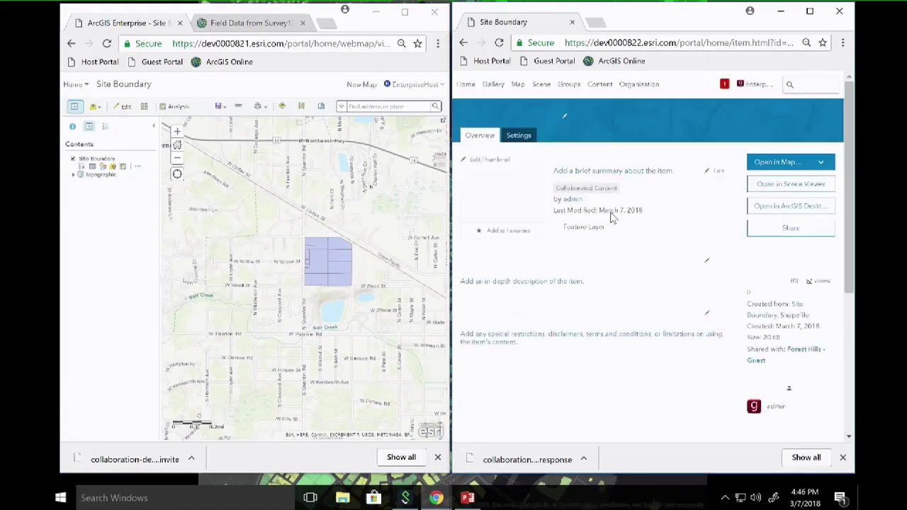
left_click(778, 161)
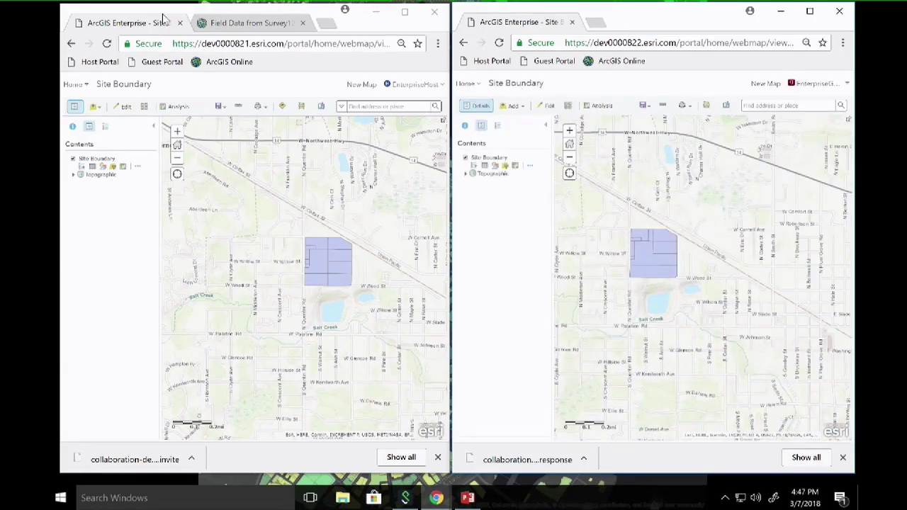
Start editing on the host map and inspect the existing site polygon's attributes.
left_click(122, 108)
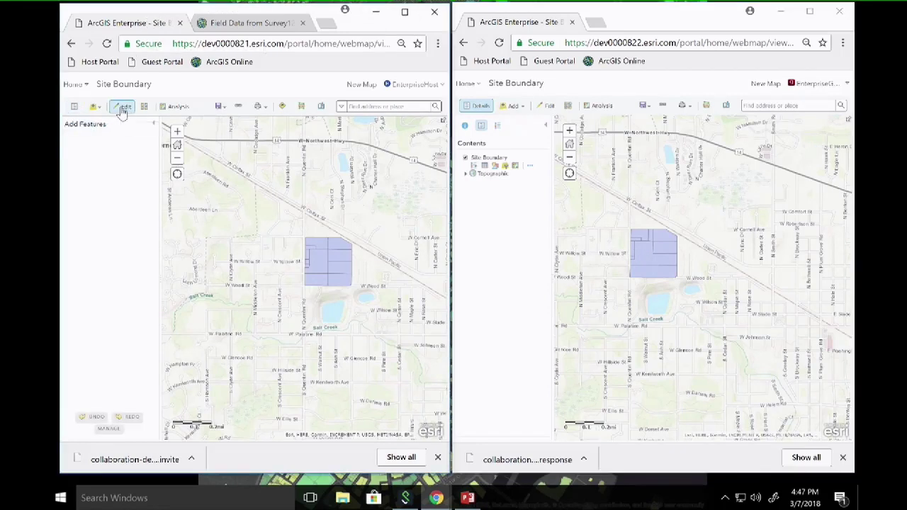
left_click(305, 242)
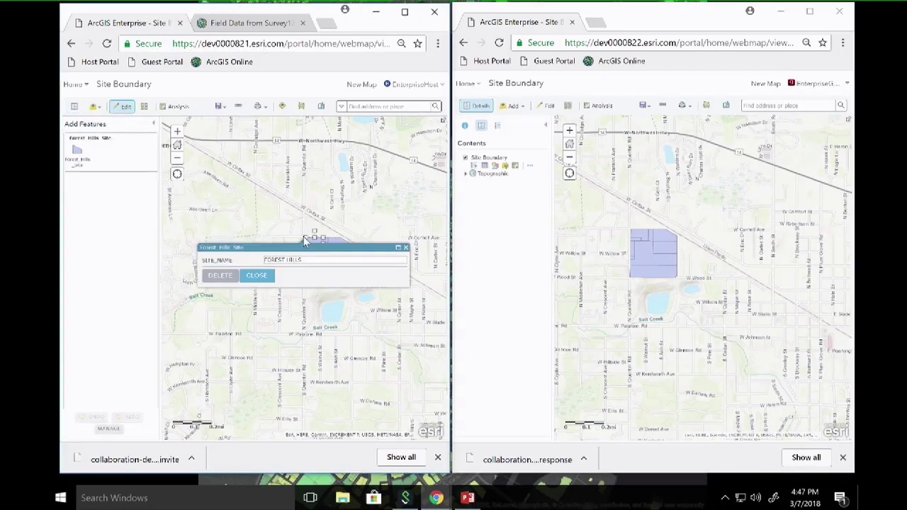
left_click(400, 247)
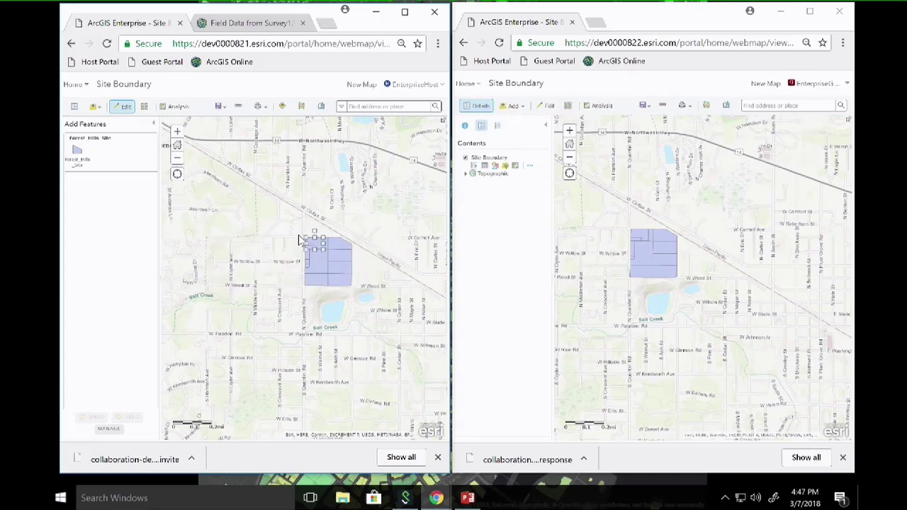
Draw a four-corner Forest Hills Site polygon west of the existing site, then view it on the guest map.
left_click(78, 151)
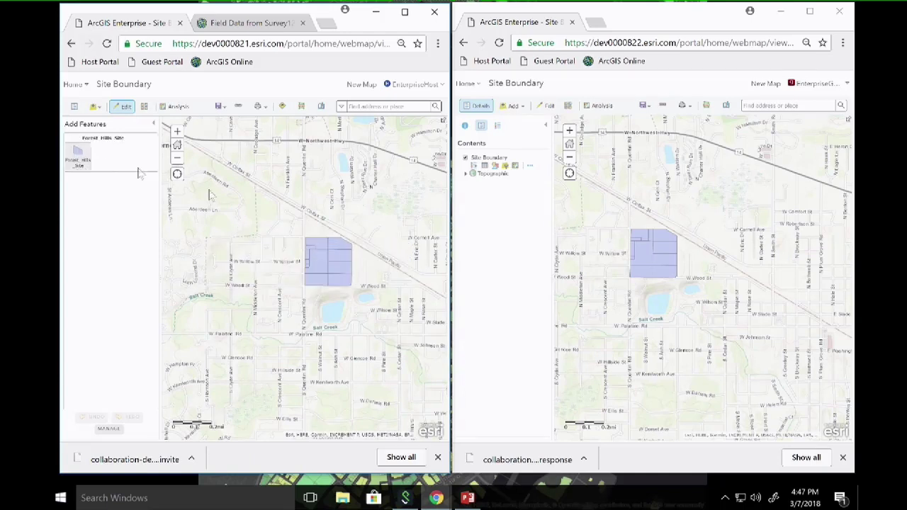
left_click(299, 236)
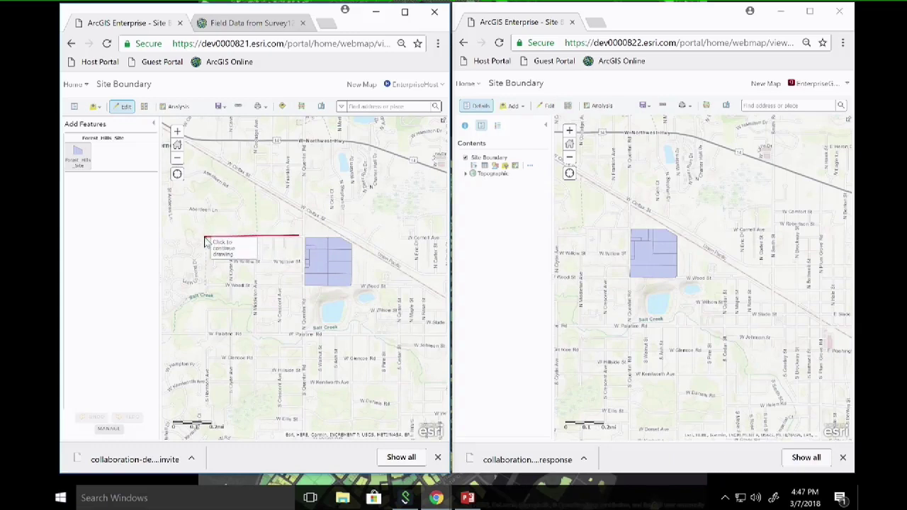
left_click(204, 238)
left_click(204, 285)
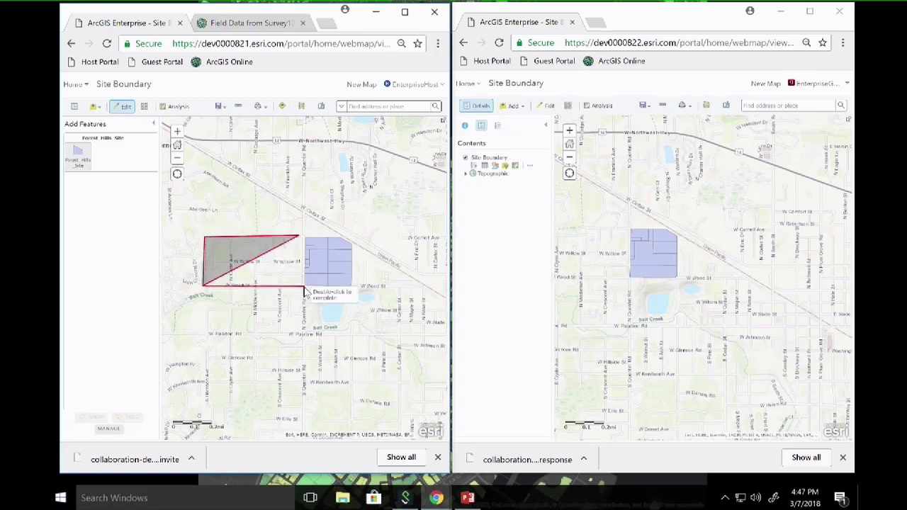
left_click(304, 288)
double_click(300, 240)
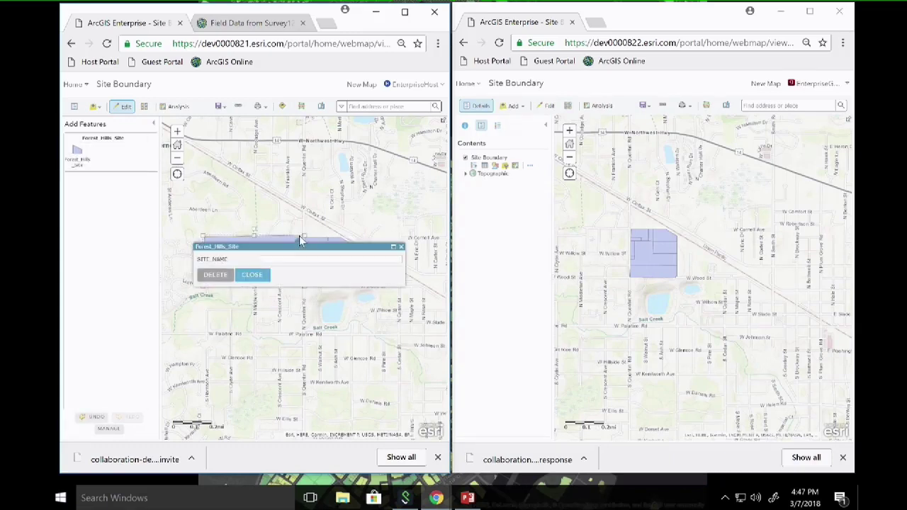
left_click(242, 276)
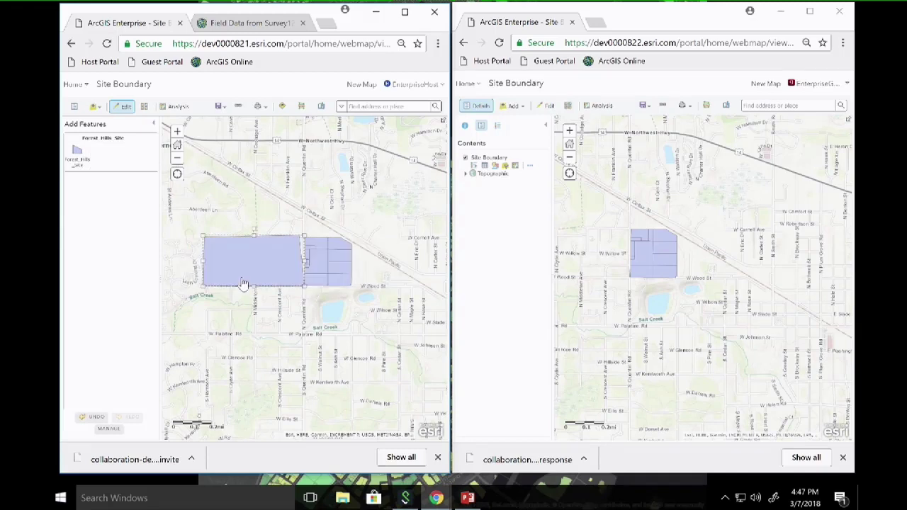
left_click_drag(634, 201, 690, 190)
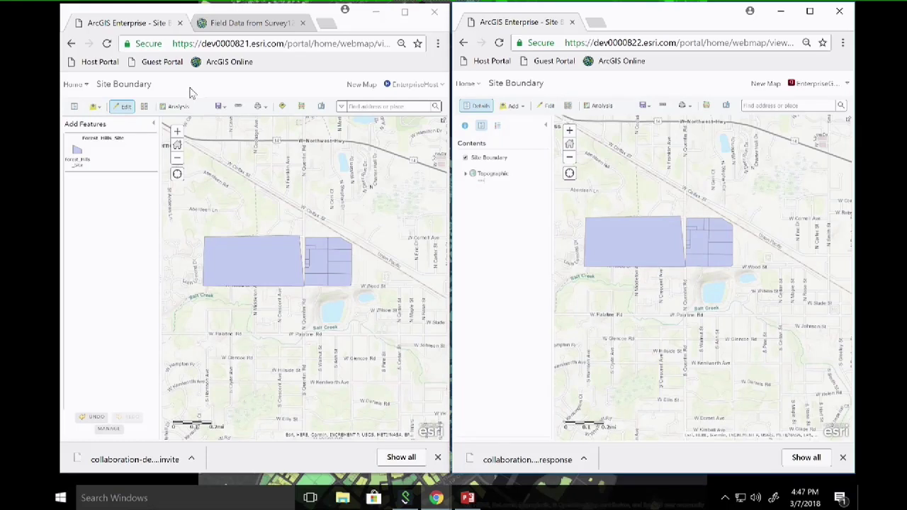
In the guest portal, open the Site Boundary item from the Forest Hills - Guest group.
left_click(466, 83)
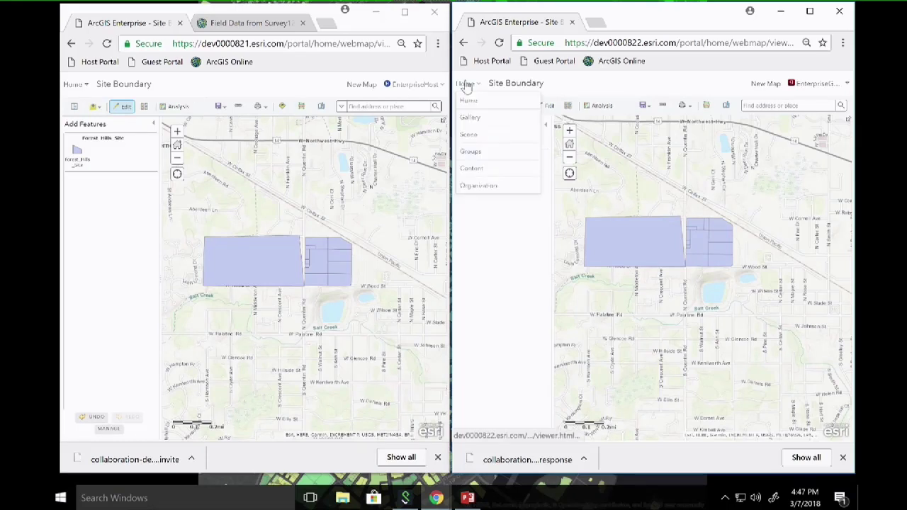
left_click(471, 104)
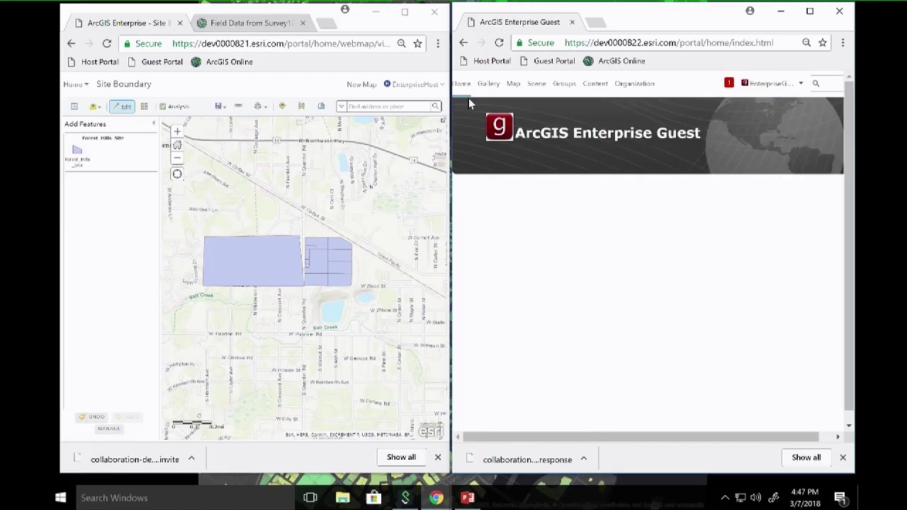
left_click(594, 84)
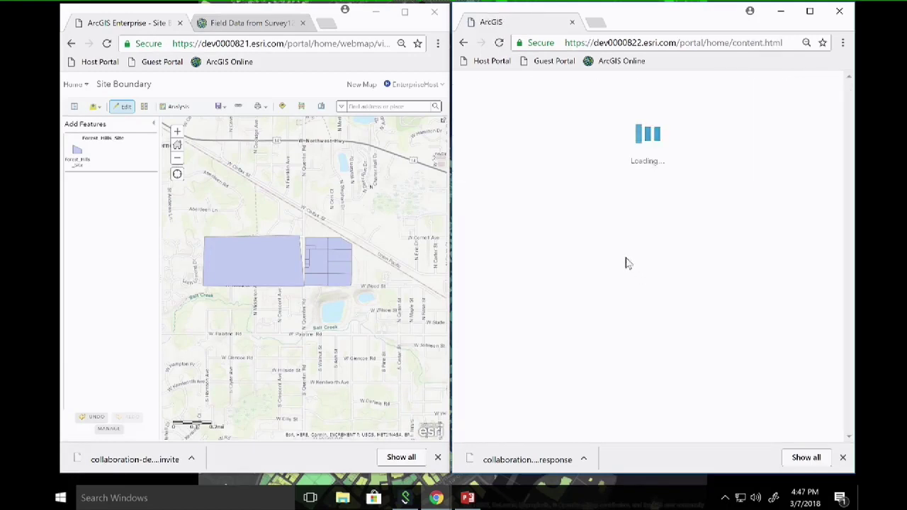
left_click(567, 84)
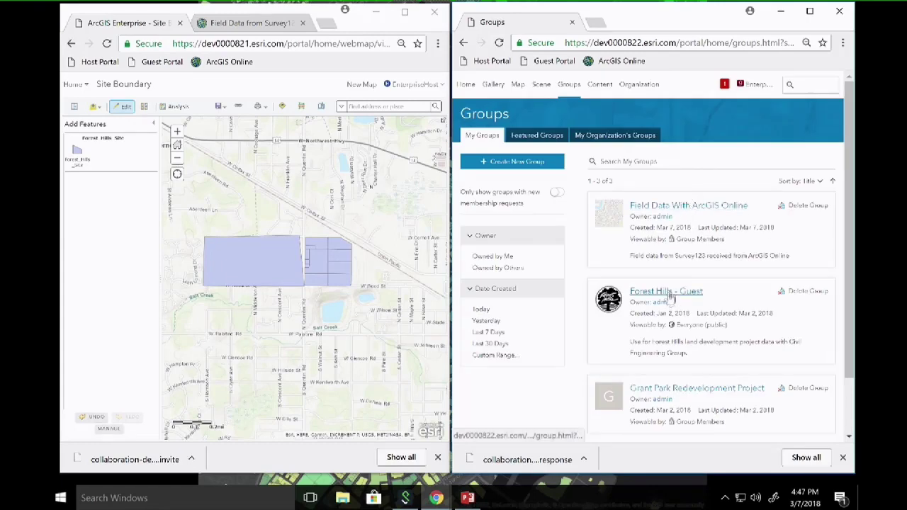
left_click(670, 296)
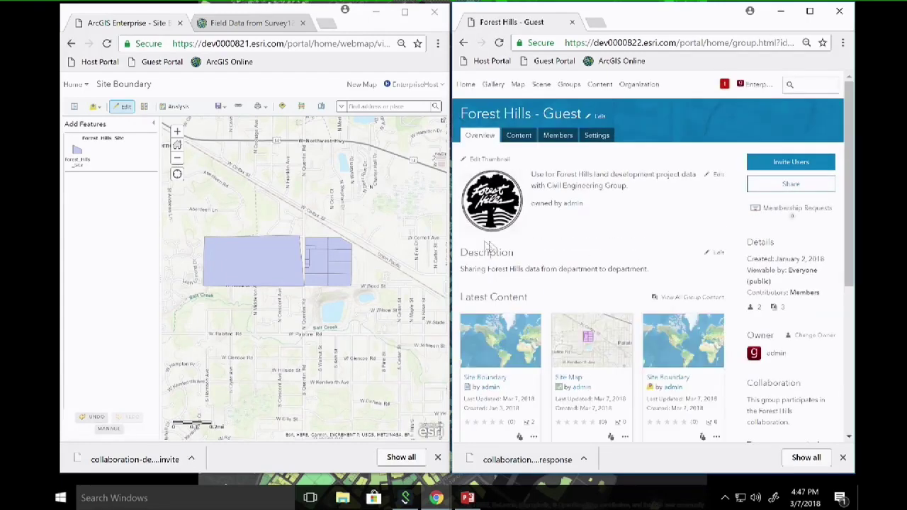
scroll(601, 323, "down", 1)
left_click(669, 314)
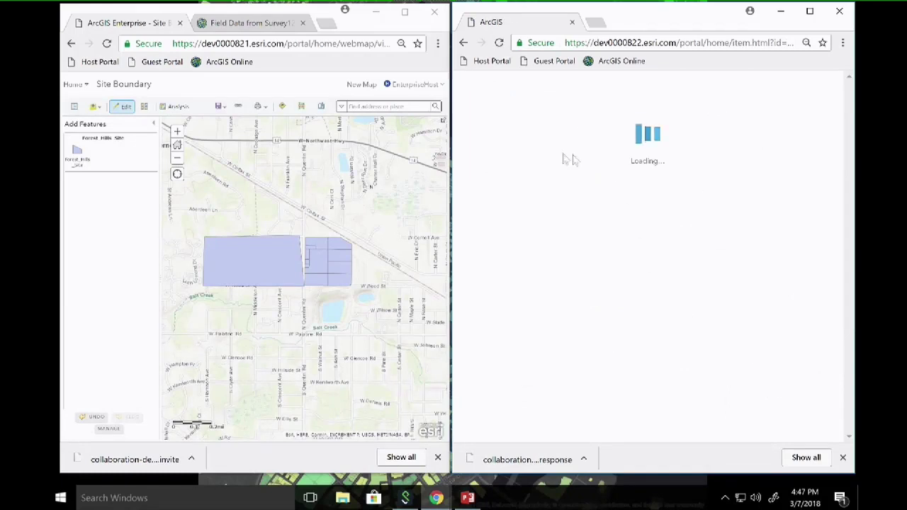
Compare the item's service URL server, dev0000821, with the guest and host address bars.
left_click_drag(649, 189, 551, 188)
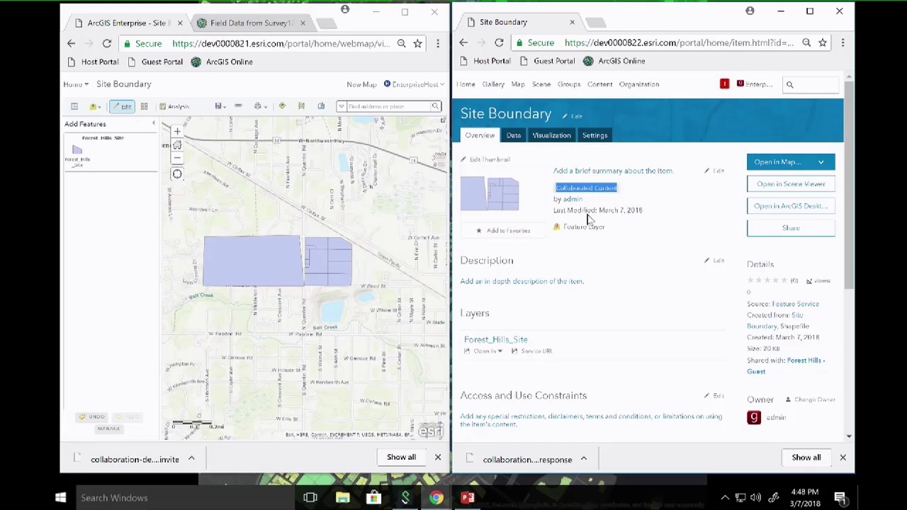
scroll(614, 283, "down", 3)
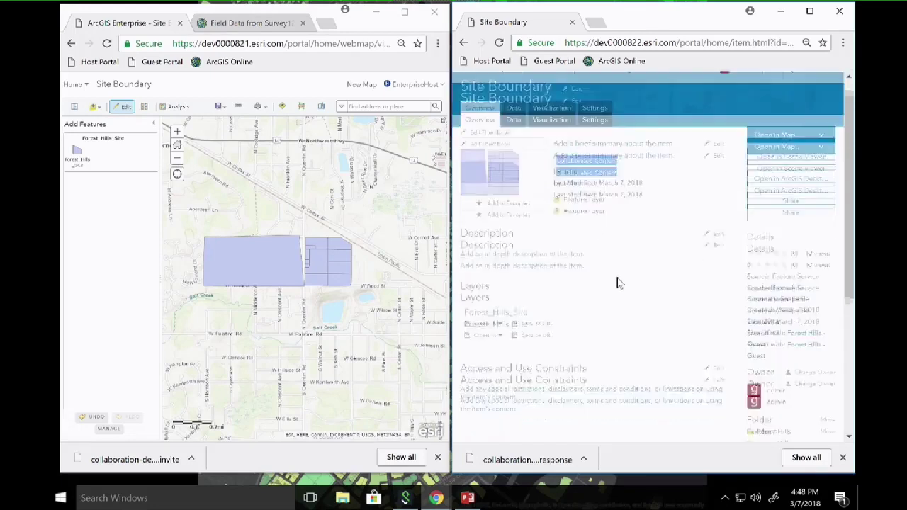
double_click(700, 17)
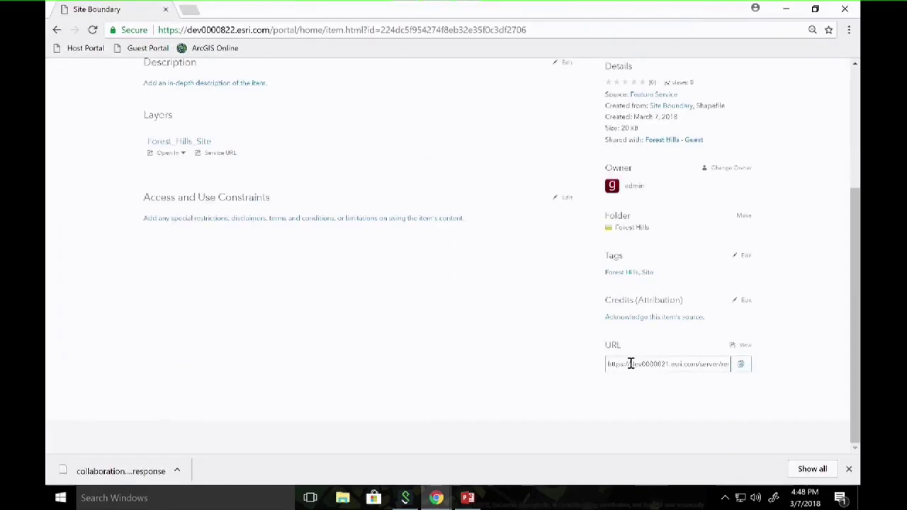
left_click_drag(629, 363, 668, 362)
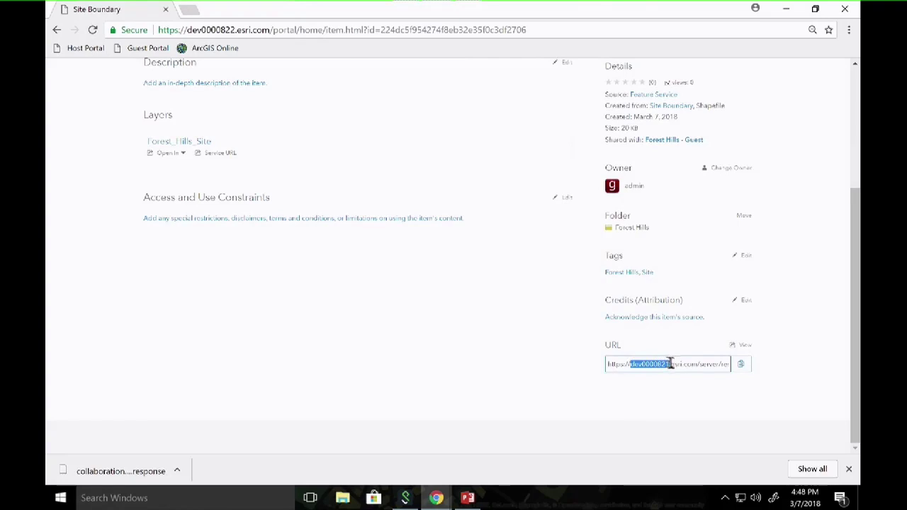
left_click_drag(216, 30, 242, 30)
double_click(317, 11)
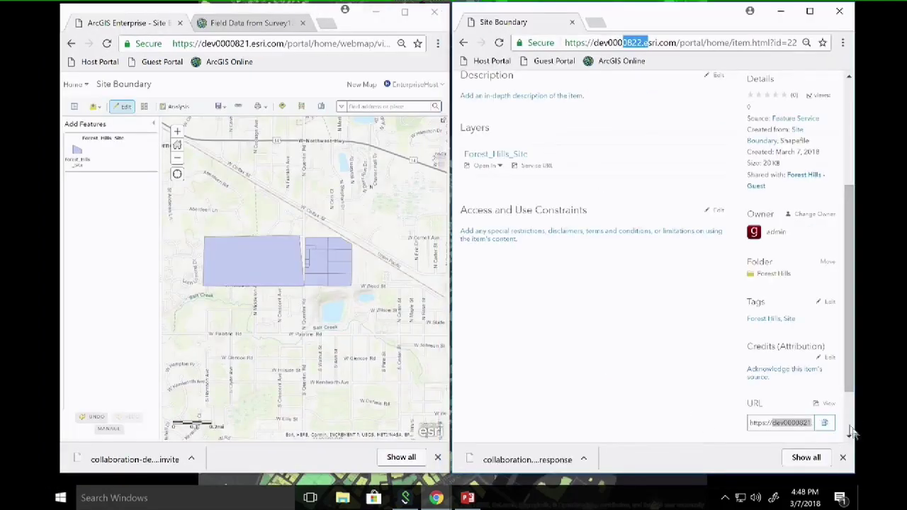
left_click_drag(217, 43, 253, 45)
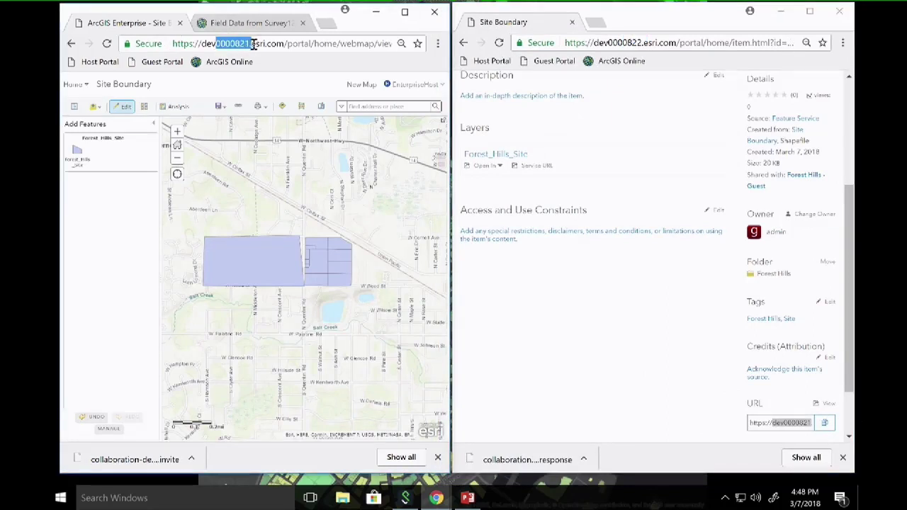
Leave the portals and show the Thank you! slide, 14 of 15, in PowerPoint.
left_click(258, 43)
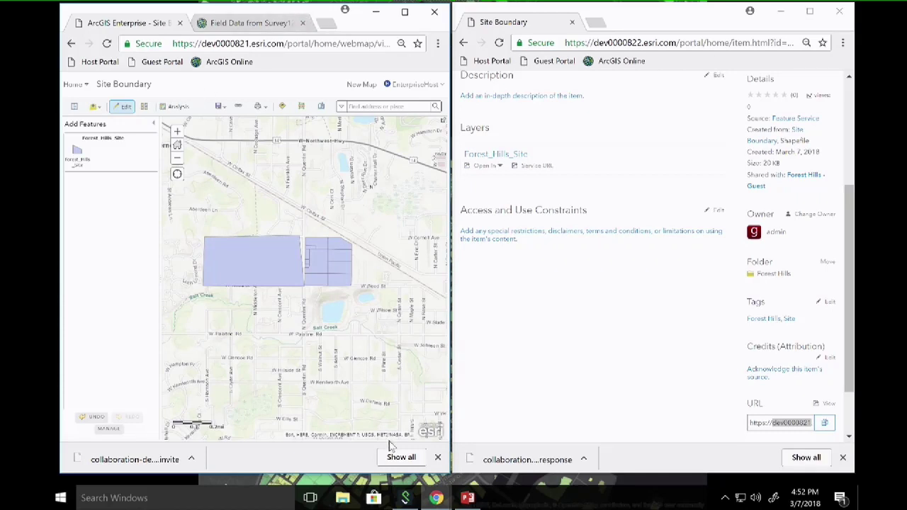
left_click(470, 500)
scroll(132, 439, "down", 3)
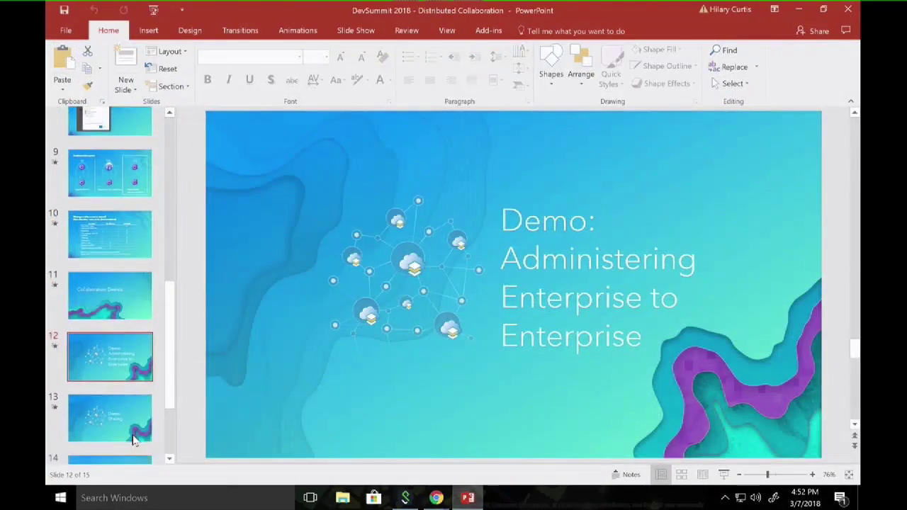
left_click(133, 435)
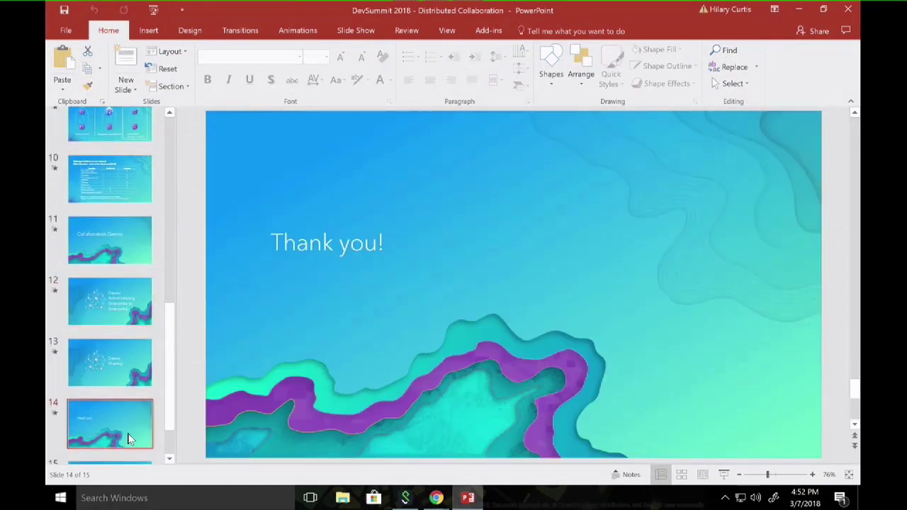